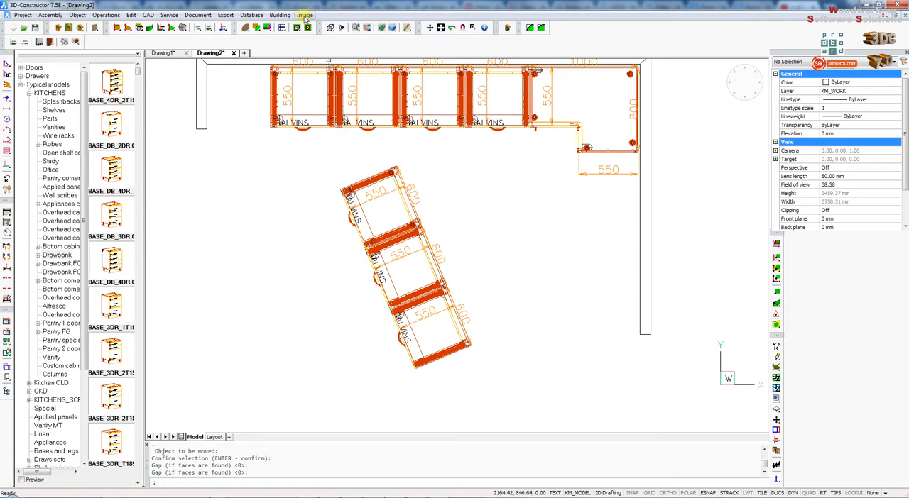
- Snap two of the loose rotated cabinets into place along the side wall, one after the other below the corner unit
click(462, 27)
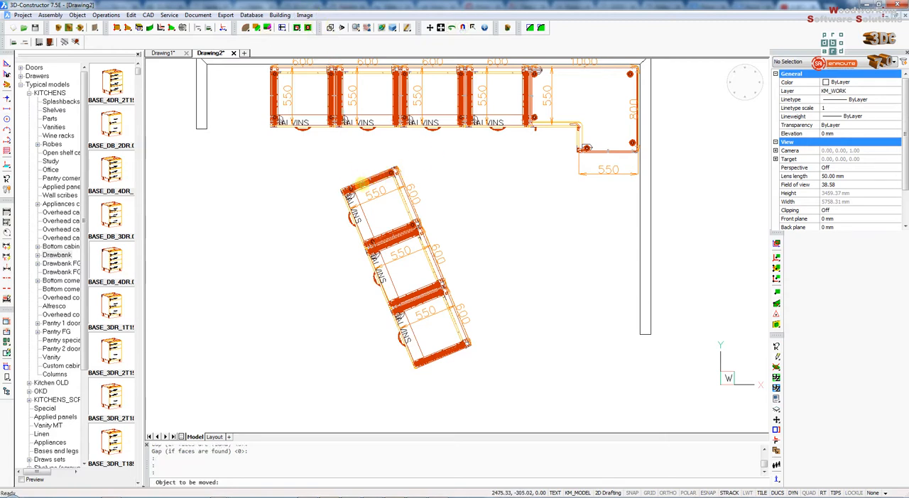
click(358, 177)
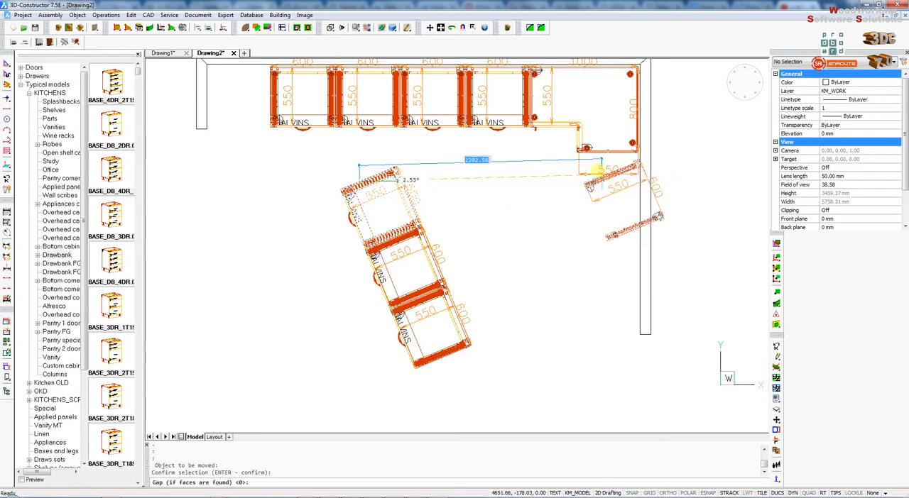
click(591, 160)
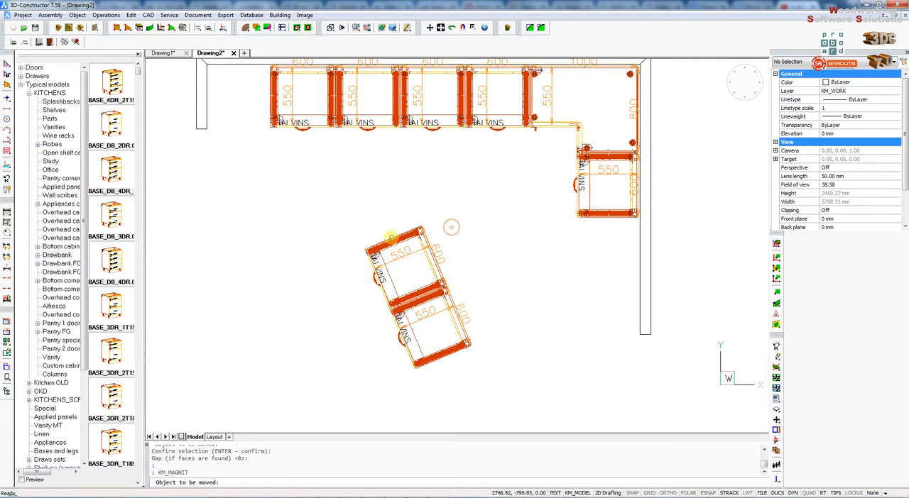
key(Return)
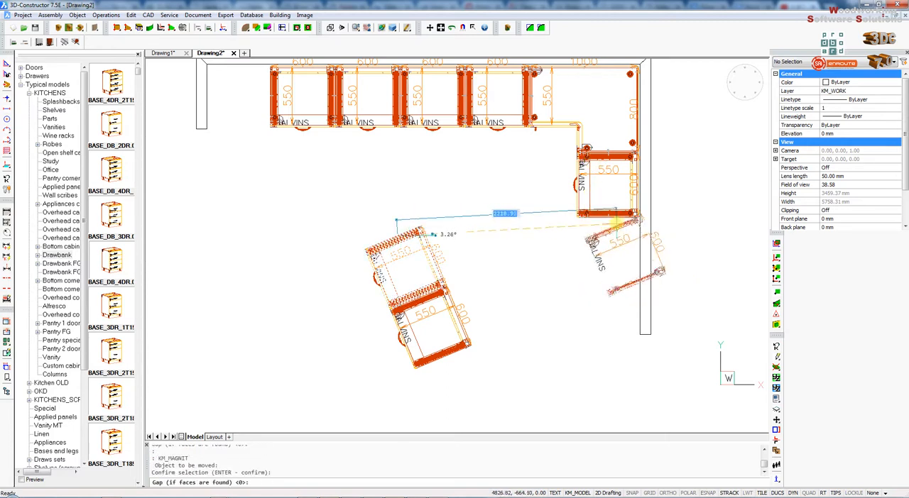
click(614, 223)
key(Return)
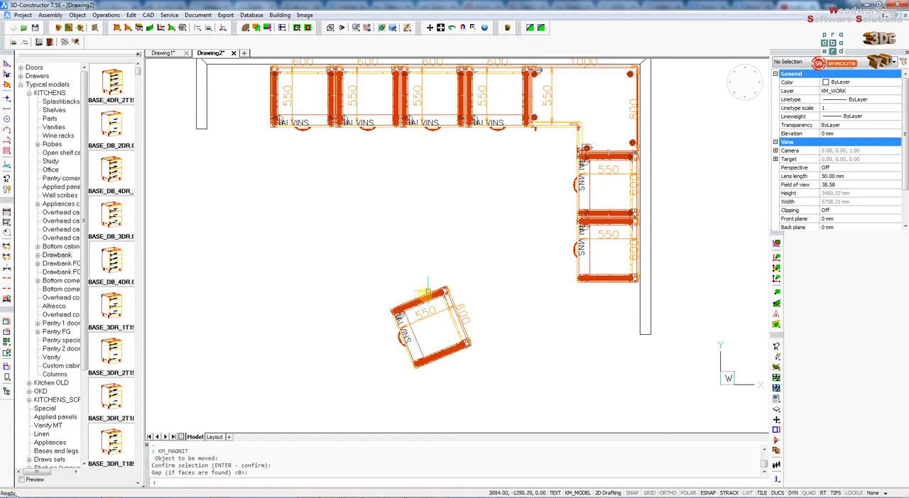
- Delete the remaining loose rotated cabinet assembly
click(774, 366)
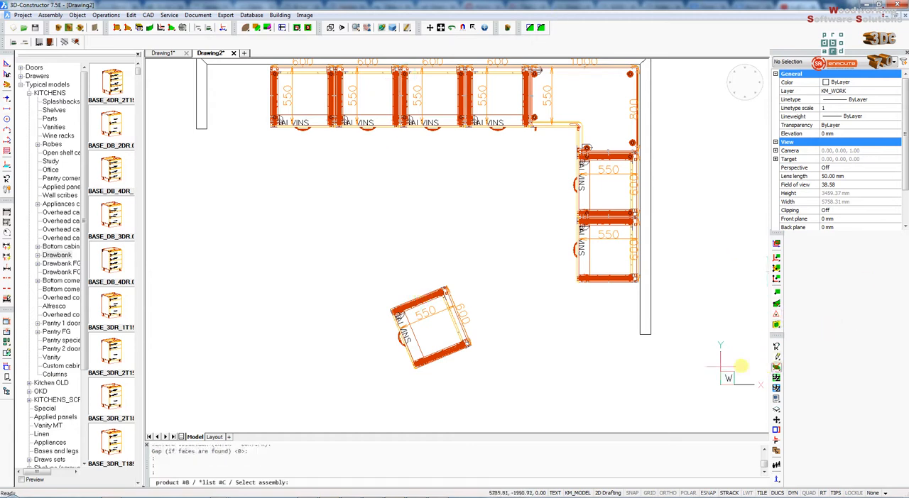
click(445, 292)
key(Return)
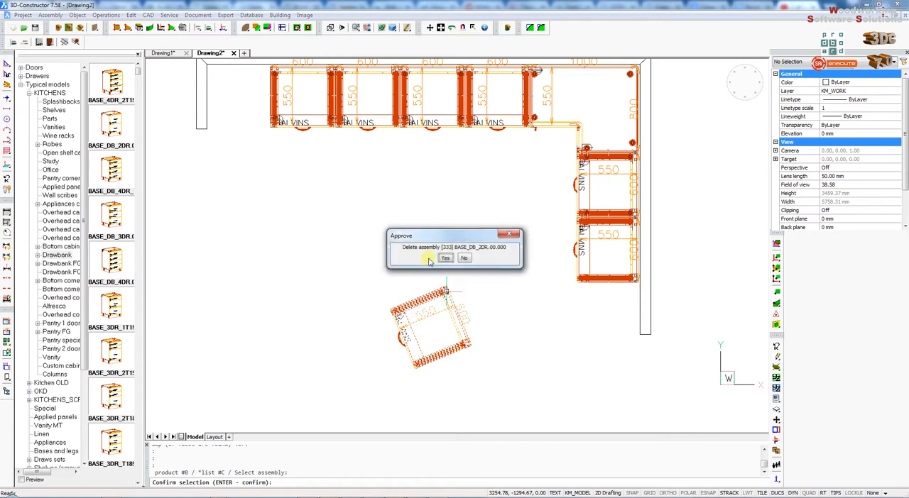
click(445, 260)
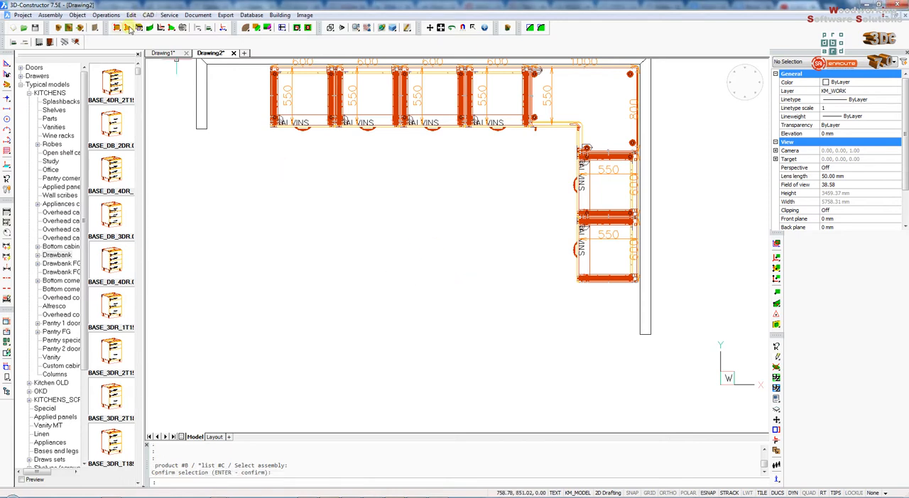
- Begin a set of bench tops, assigning the first one to the outermost cabinet of the rear run against the rear wall
drag(139, 29, 140, 50)
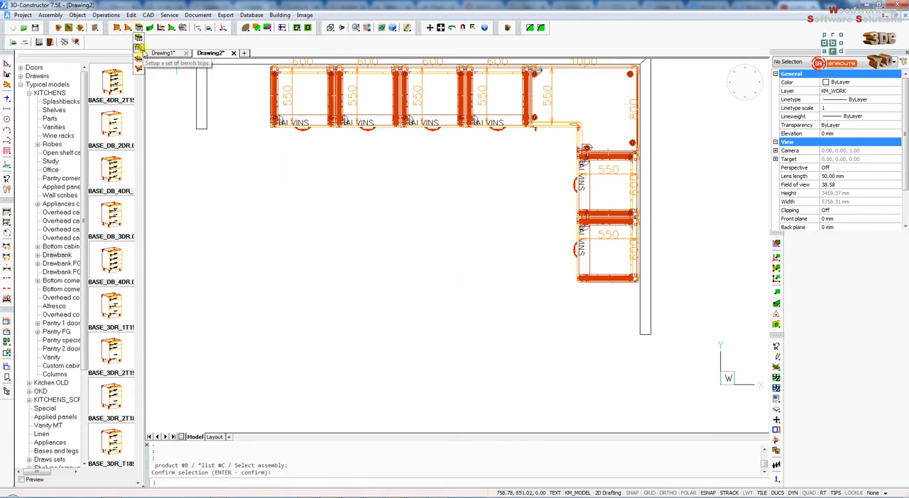
click(140, 50)
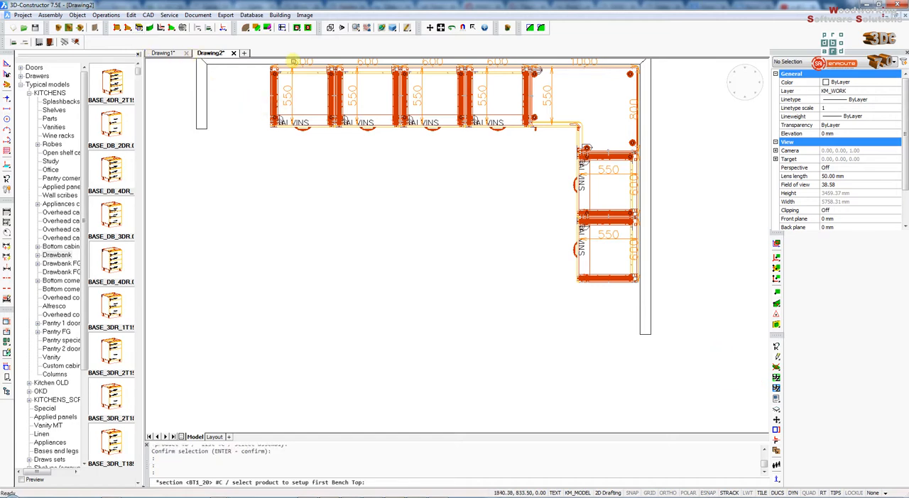
scroll(287, 63, up, 5)
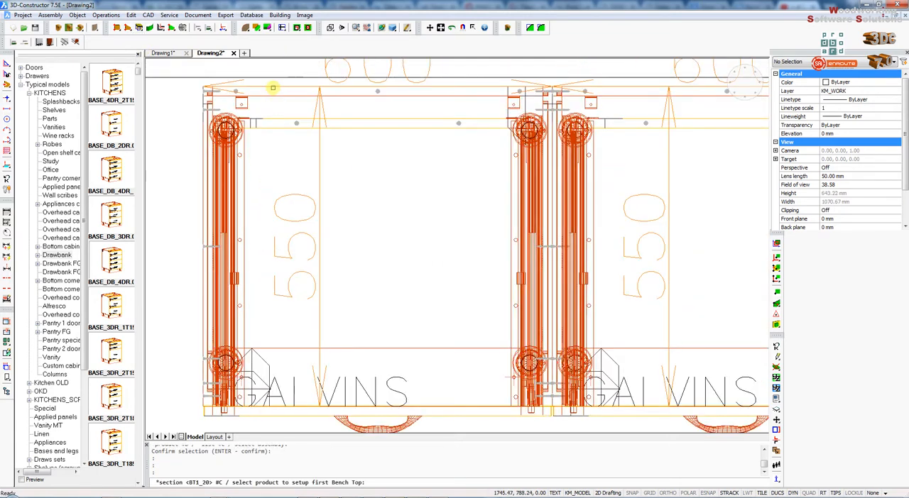
click(273, 87)
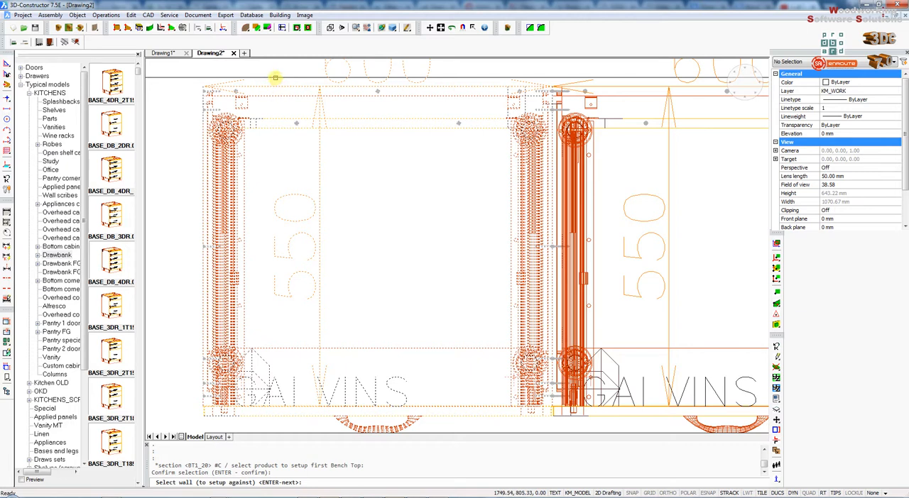
click(276, 78)
scroll(235, 121, down, 5)
key(Return)
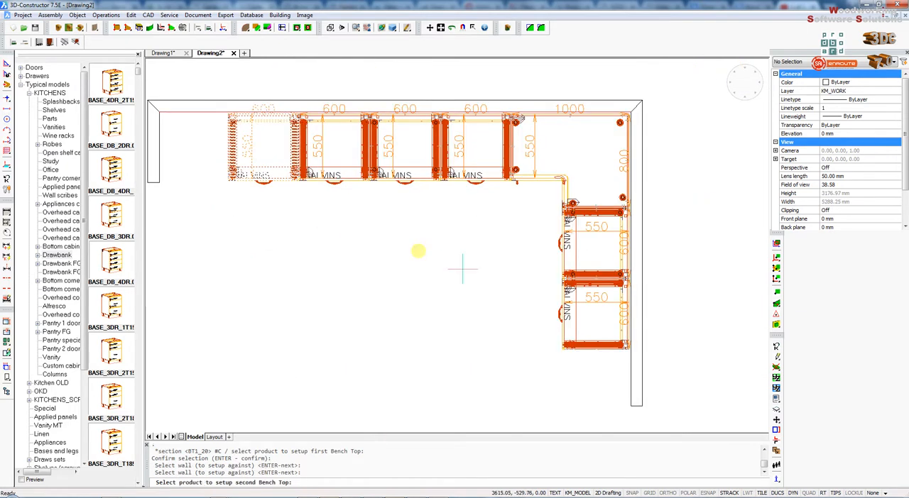
- Set up the second bench top on the side run's end cabinet against its wall, with 20 oversizes, 0 back gaps and a Cutting join
scroll(627, 329, up, 3)
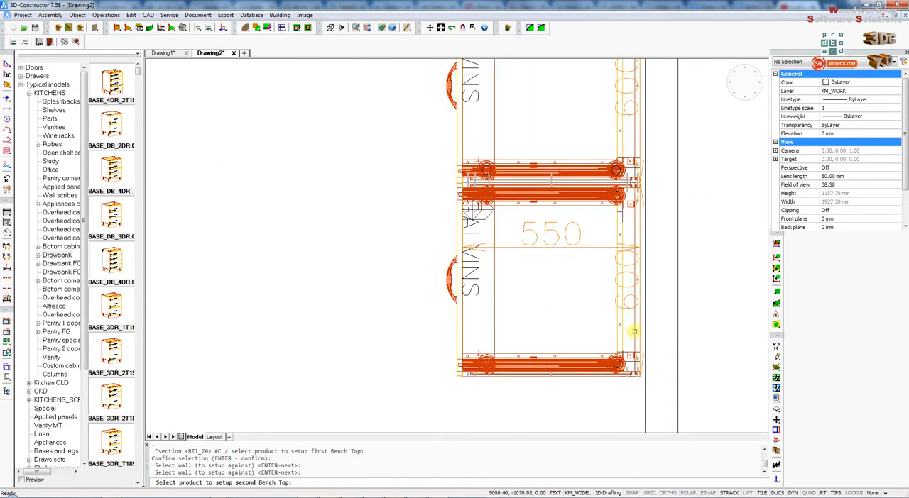
click(643, 339)
key(Return)
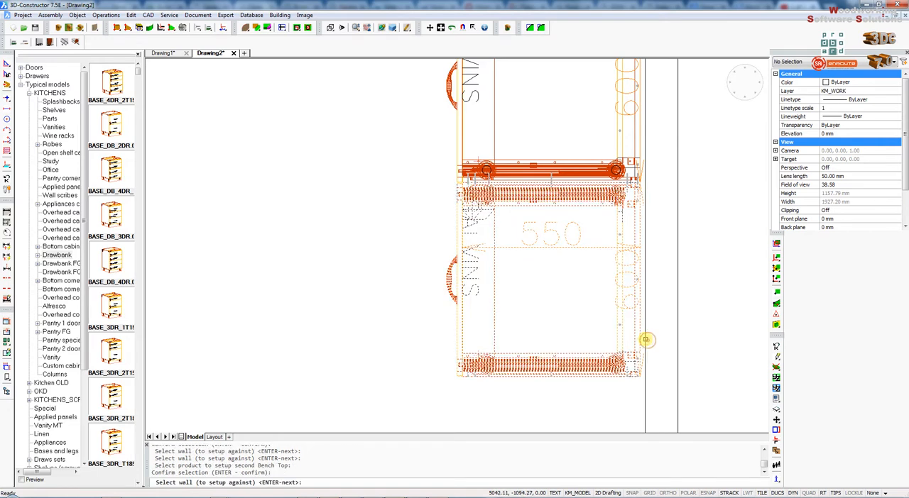
click(574, 345)
double_click(493, 206)
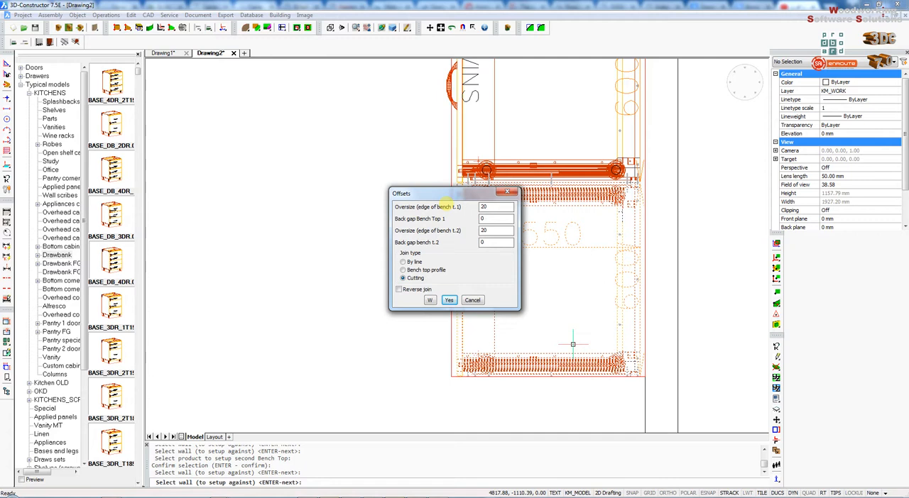
key(Return)
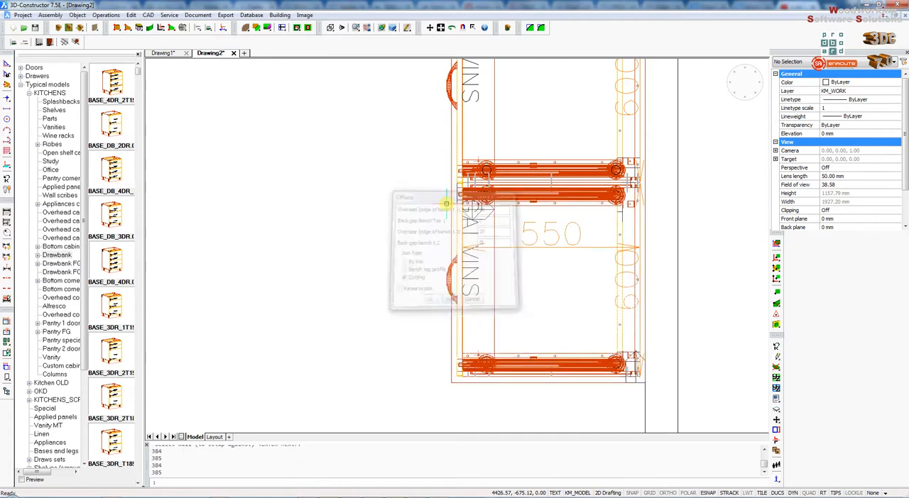
- Examine the new bench tops over both cabinet runs in plan and 3D views, and return to the plan view
scroll(588, 258, down, 5)
scroll(525, 241, up, 2)
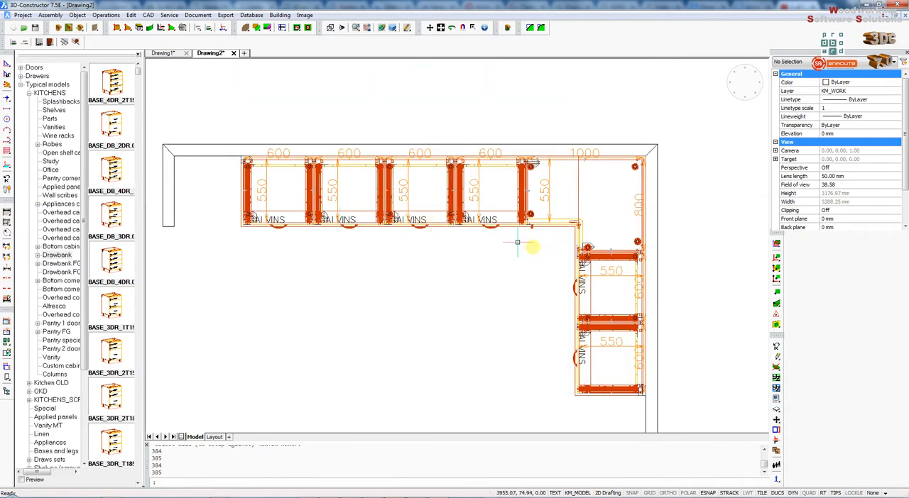
scroll(523, 243, down, 1)
scroll(566, 346, up, 1)
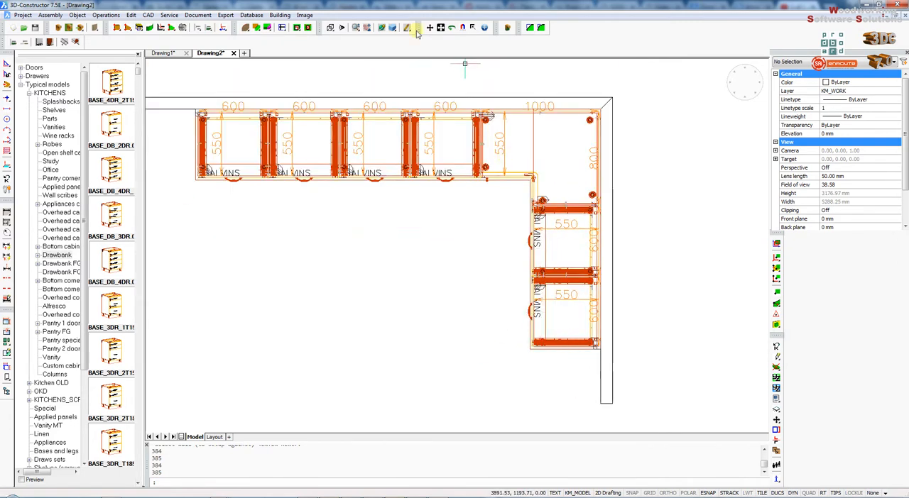
click(330, 28)
scroll(610, 284, up, 3)
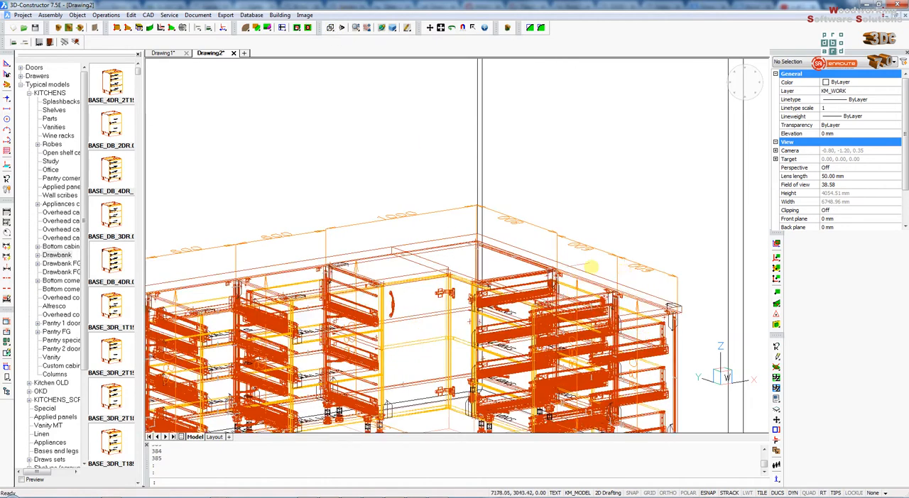
click(335, 29)
scroll(351, 135, down, 1)
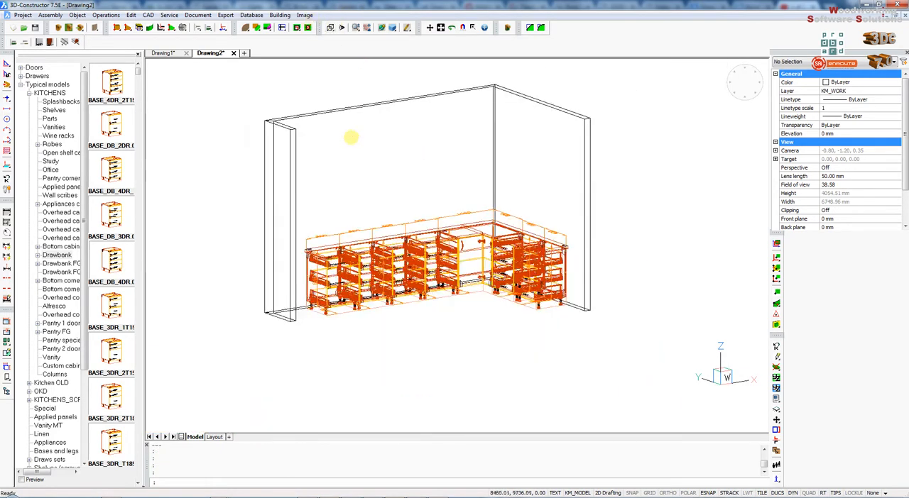
click(330, 27)
scroll(331, 208, down, 1)
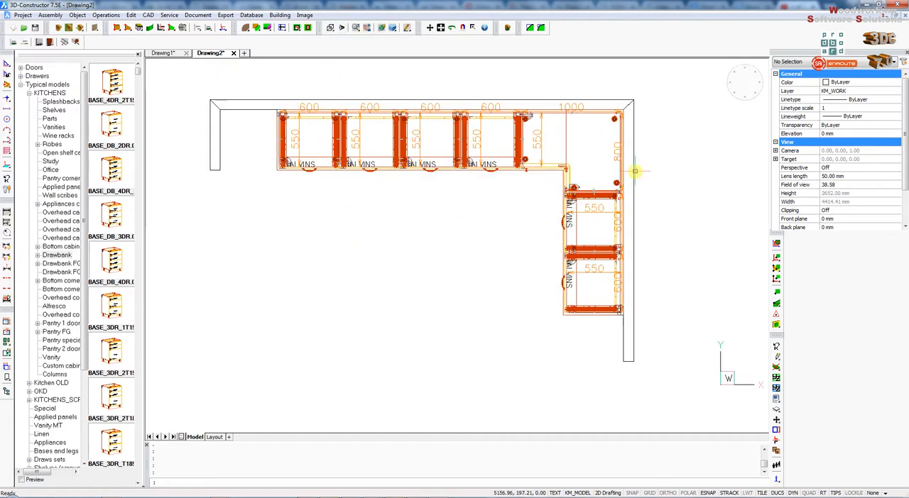
- Offset the side bench top's free end edge outward past the last cabinet by about half a cabinet width
scroll(631, 307, up, 2)
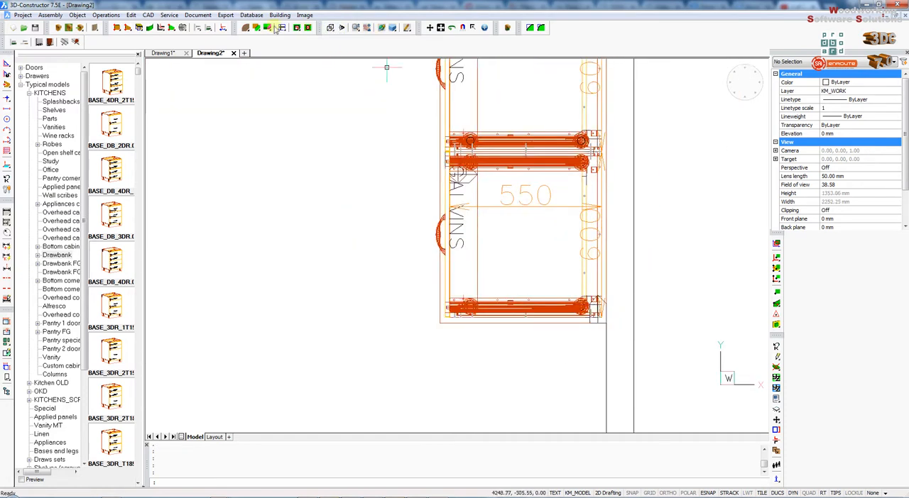
click(244, 28)
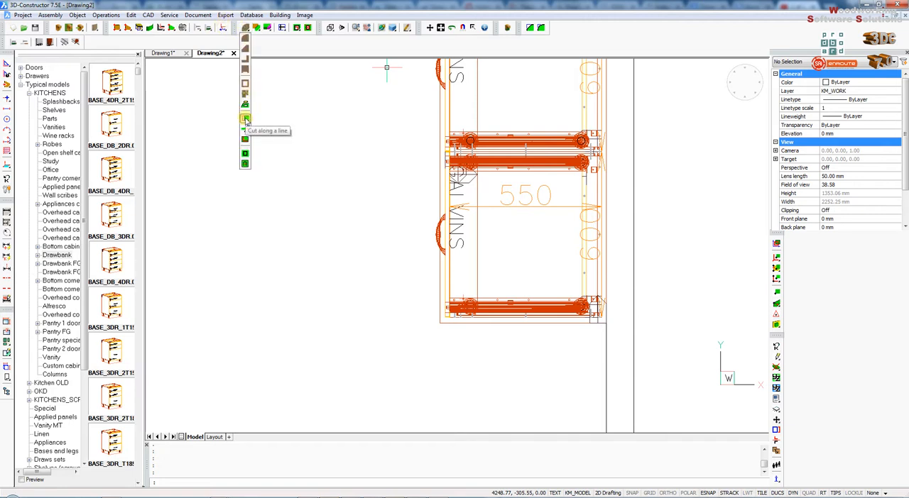
click(245, 153)
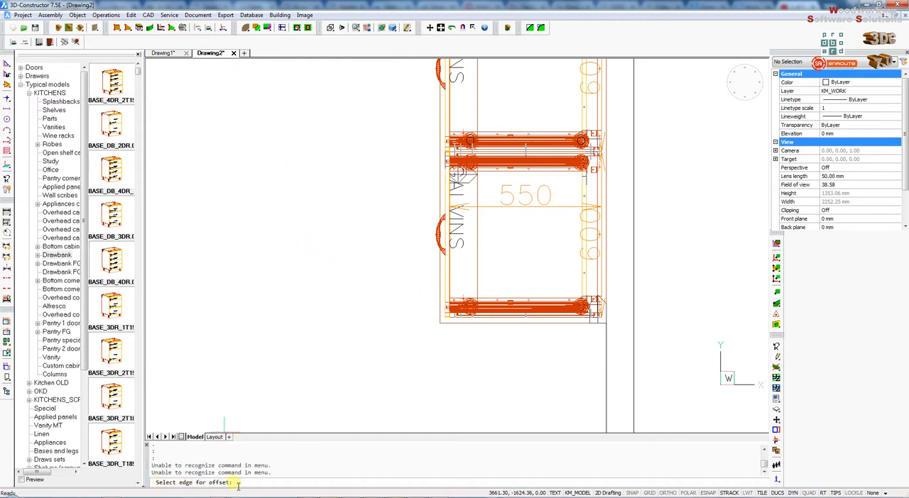
click(474, 323)
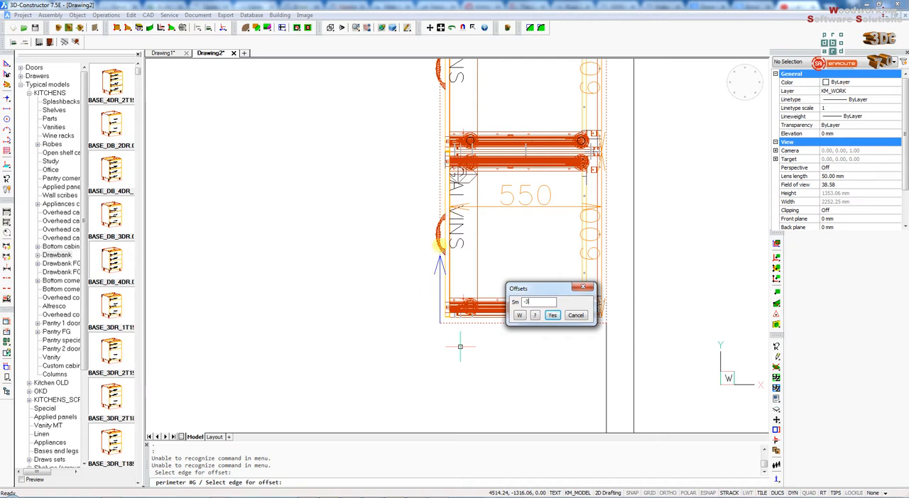
key(Return)
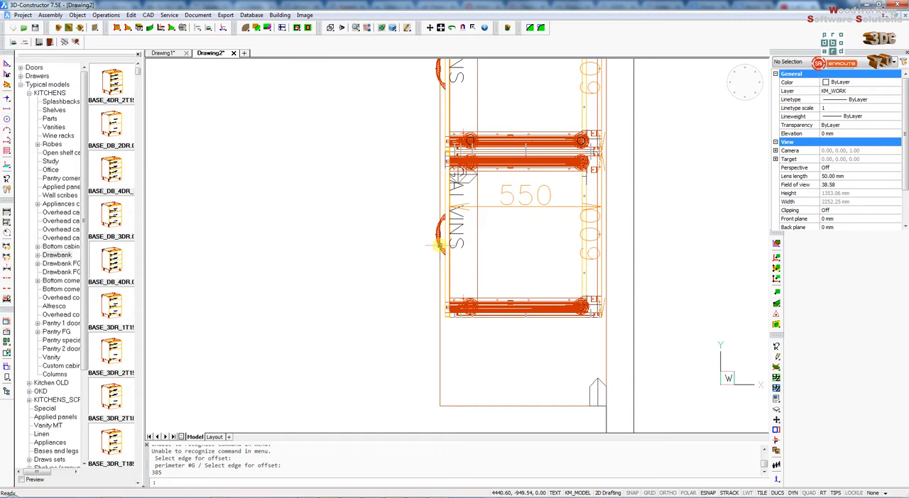
- Round the outer front corner of the extended bench top with a radius of 300
scroll(287, 282, down, 2)
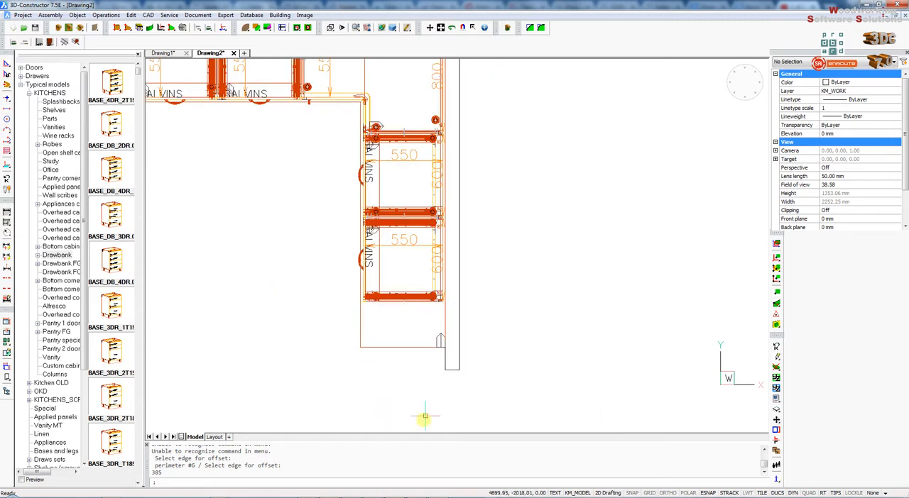
scroll(425, 415, up, 1)
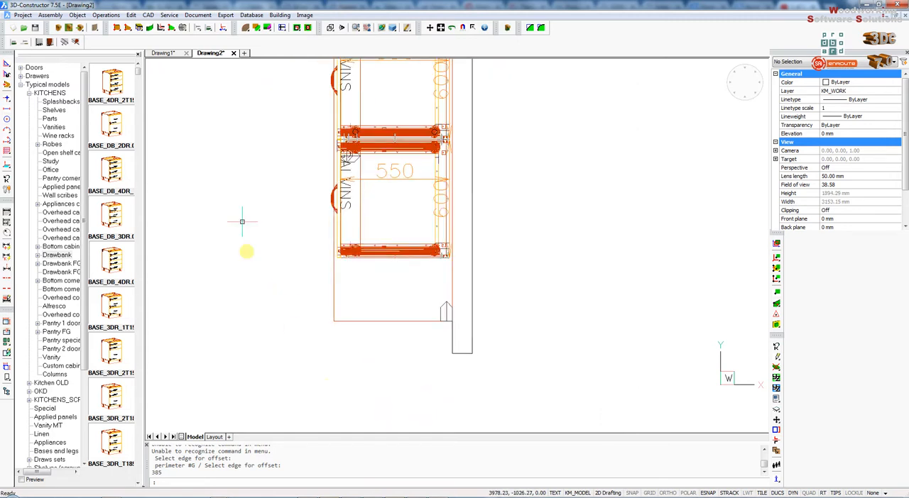
click(246, 28)
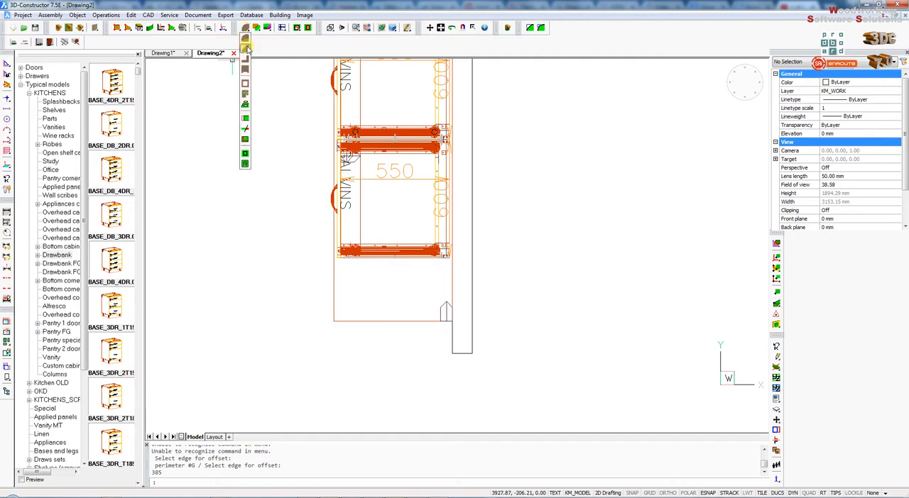
click(246, 41)
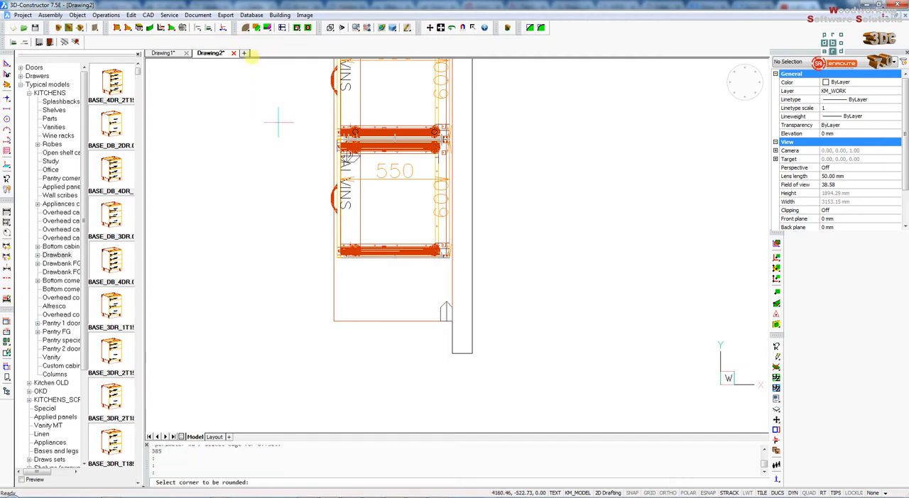
click(334, 297)
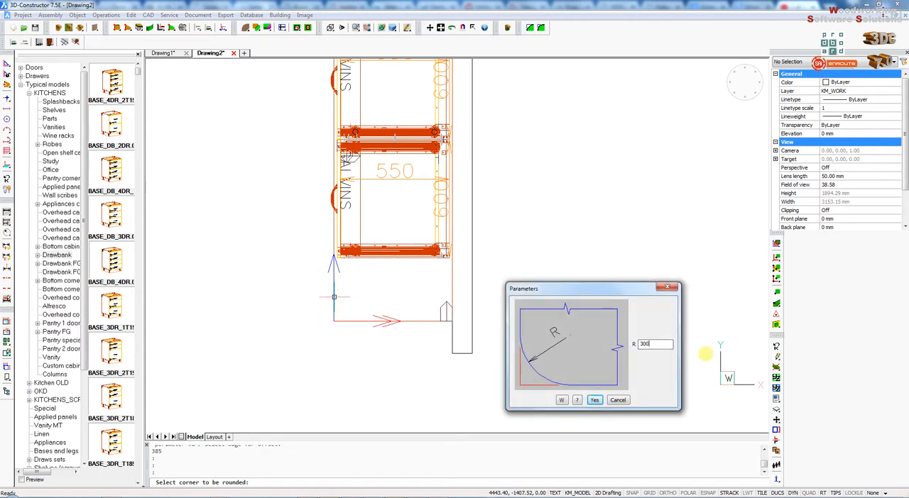
key(Return)
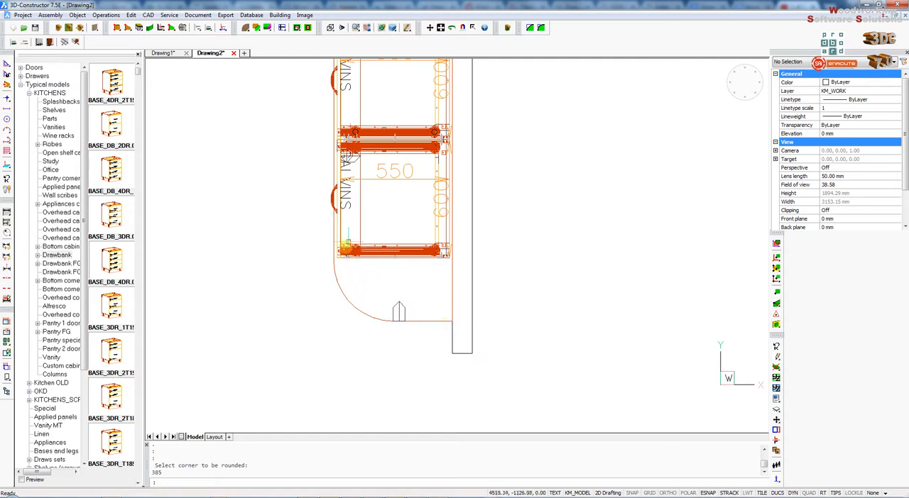
- Chamfer the extended bench top's back corner at the wall with L1 100 and L2 100
click(249, 28)
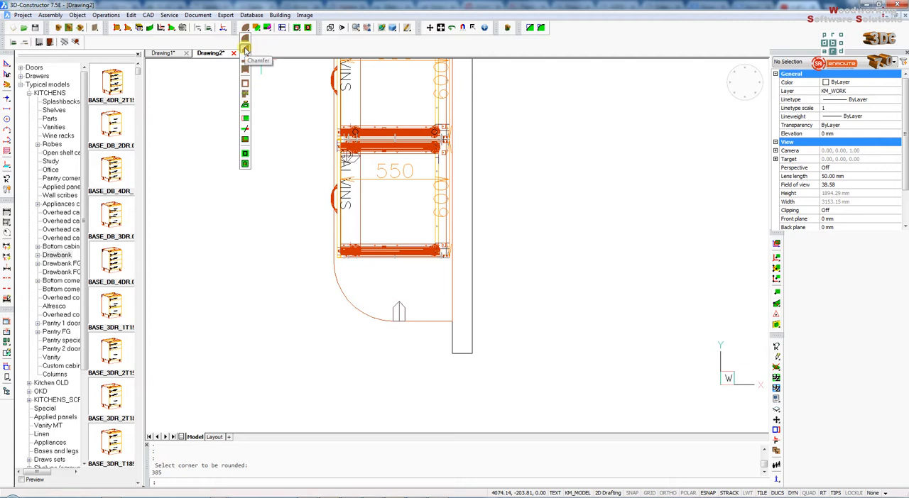
click(245, 50)
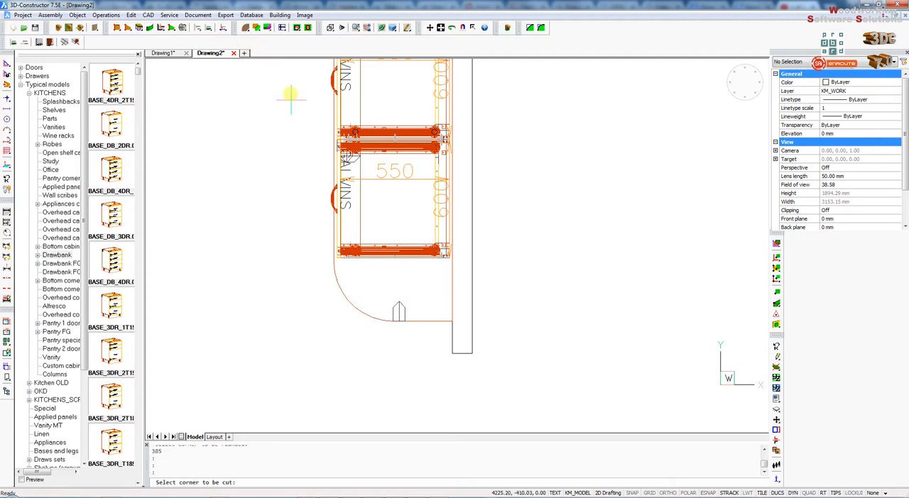
click(444, 321)
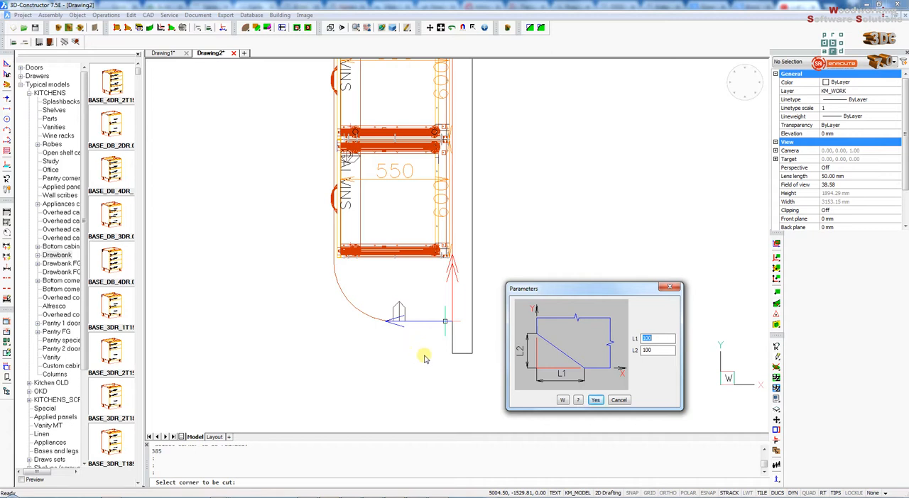
key(Return)
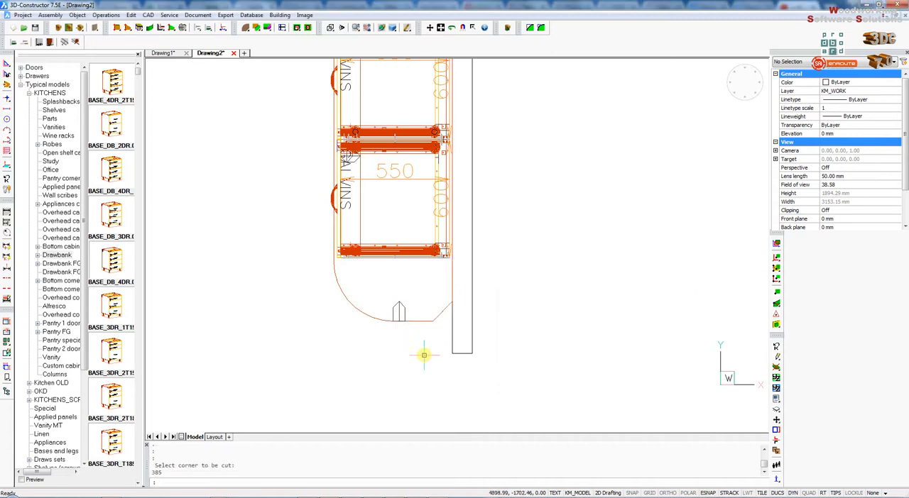
scroll(446, 295, up, 3)
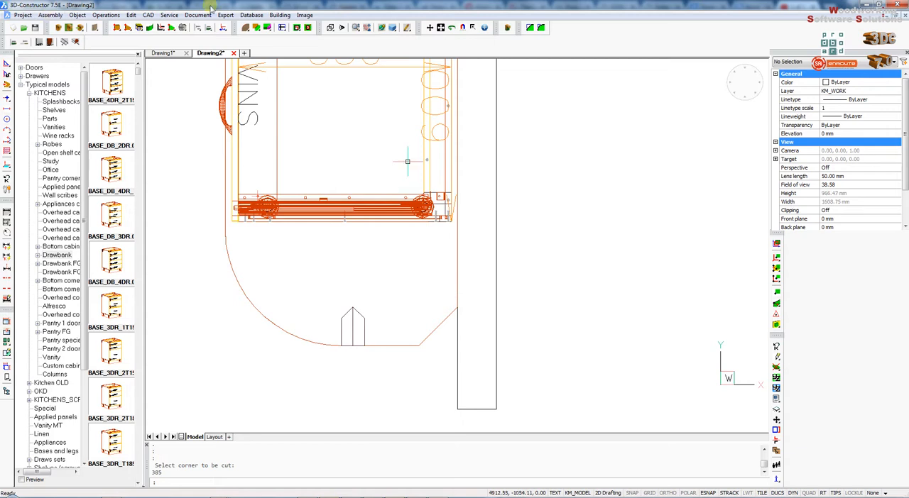
drag(246, 29, 253, 95)
click(252, 94)
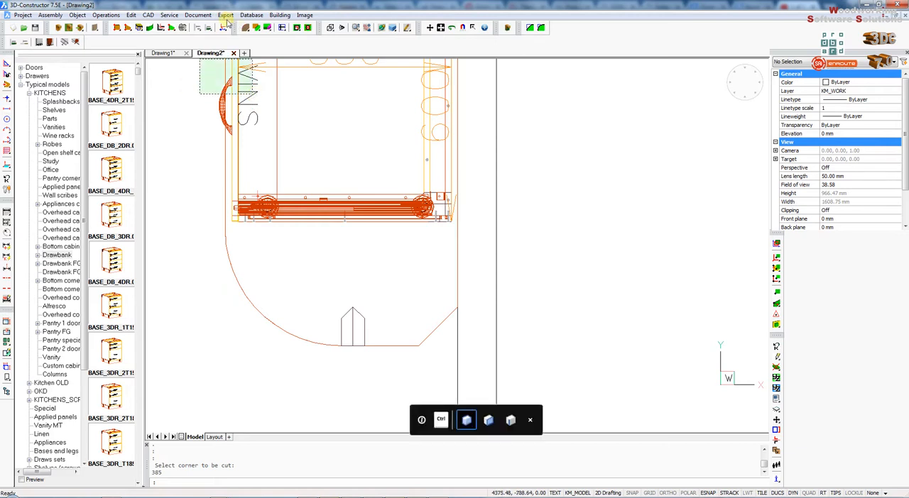
key(Escape)
key(Escape)
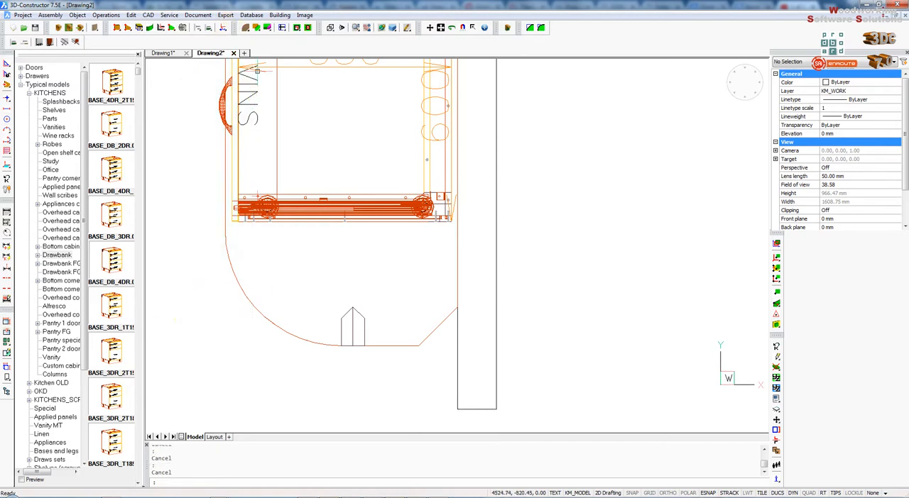
- Apply a Rectangular cut with L 100 and W 50 to the bench top corner where the chamfer meets the wall
drag(243, 29, 247, 63)
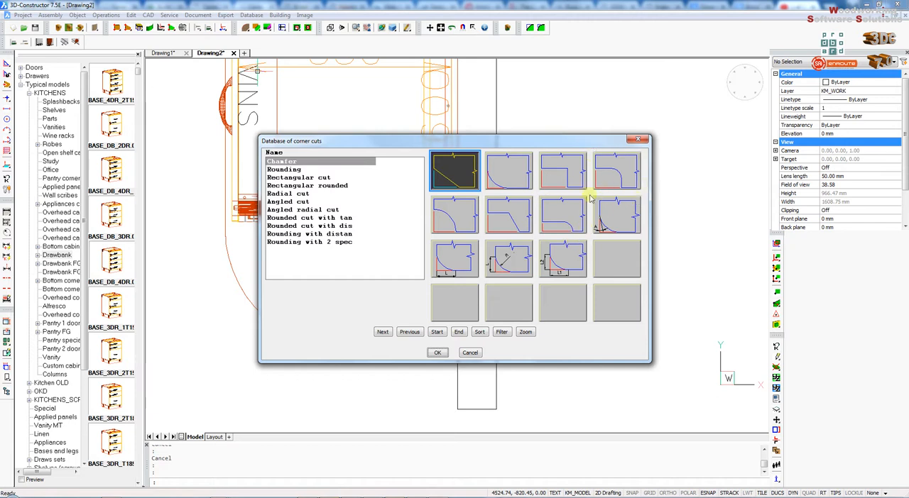
click(569, 172)
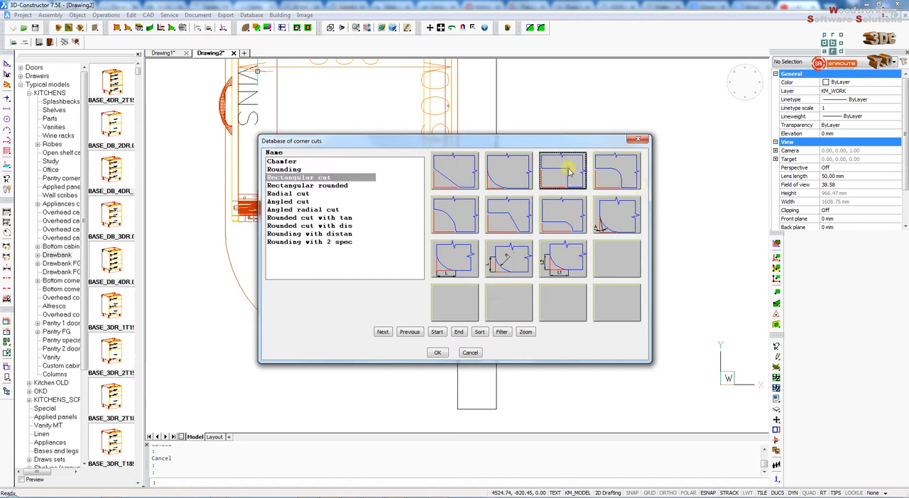
double_click(569, 171)
scroll(481, 308, down, 2)
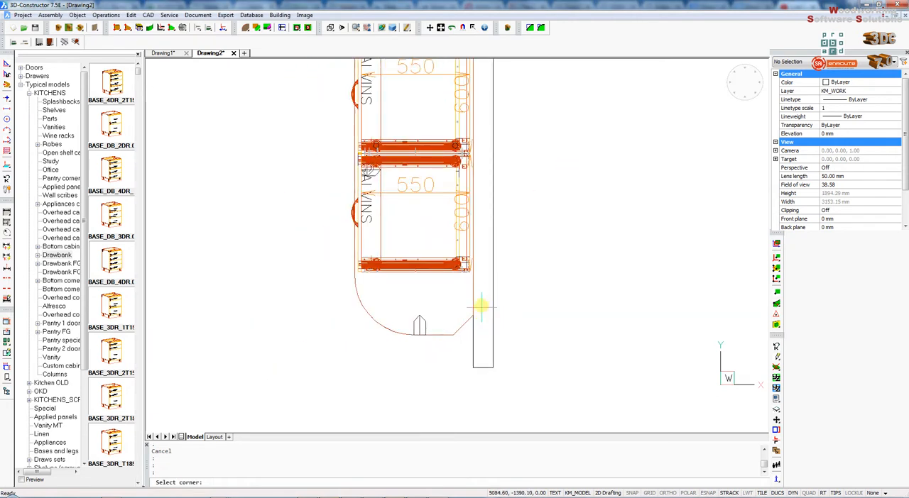
click(472, 304)
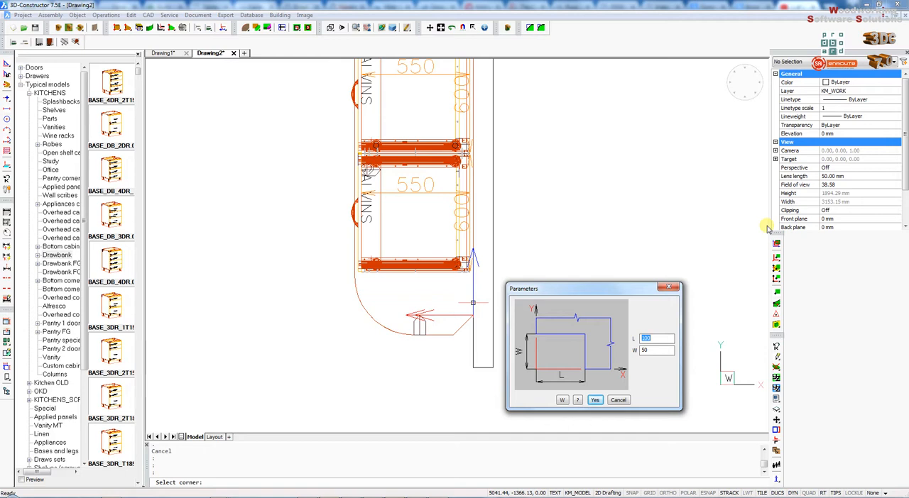
key(Return)
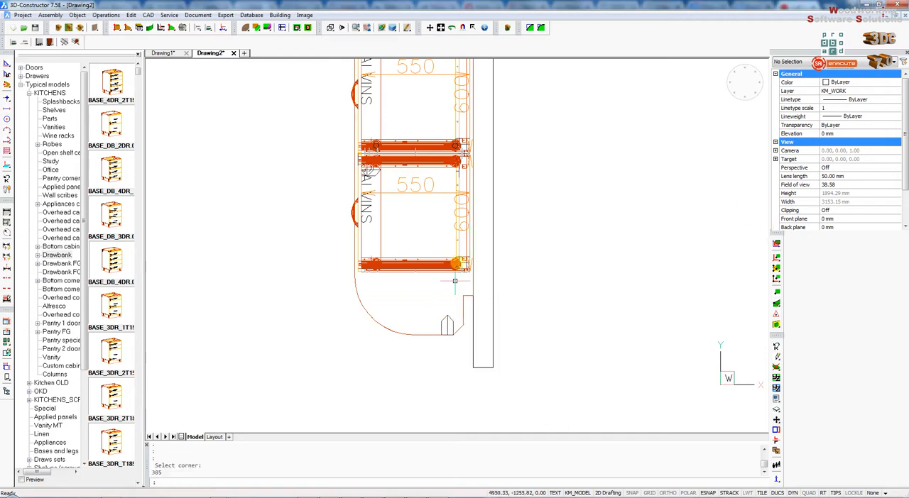
scroll(460, 320, up, 3)
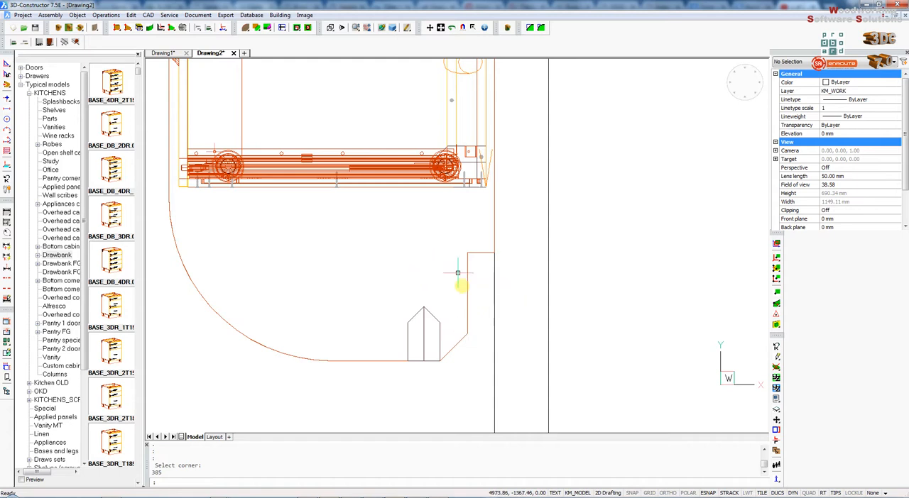
- Cut a Square notch into the bench top's wall-side edge with DX 50, L 100 and W 50
scroll(483, 321, down, 2)
drag(247, 31, 249, 74)
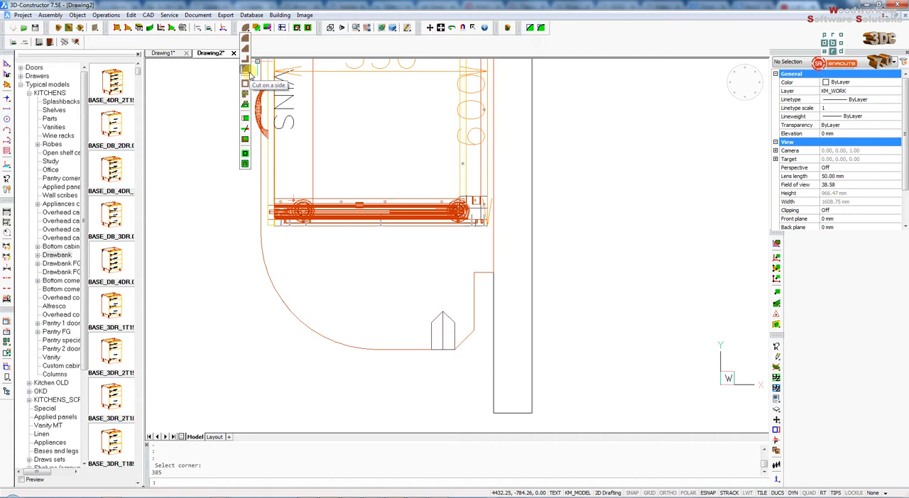
drag(249, 74, 247, 72)
click(382, 332)
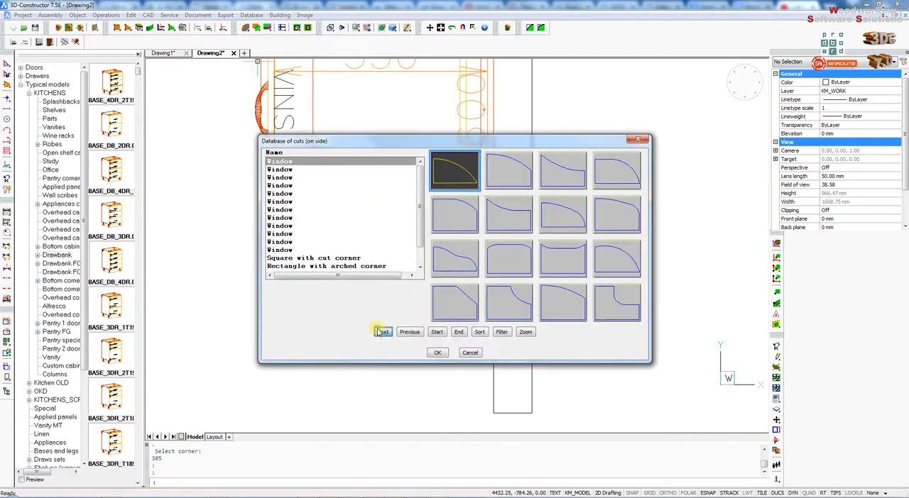
click(383, 333)
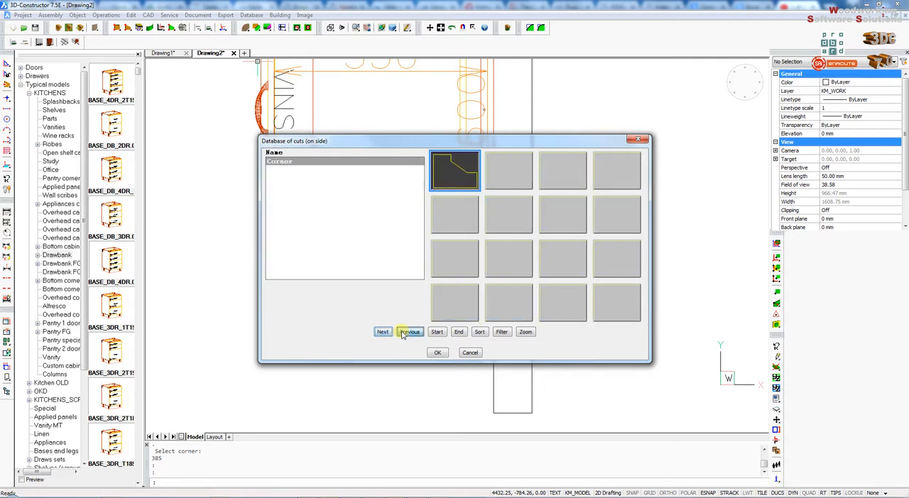
click(401, 334)
click(464, 177)
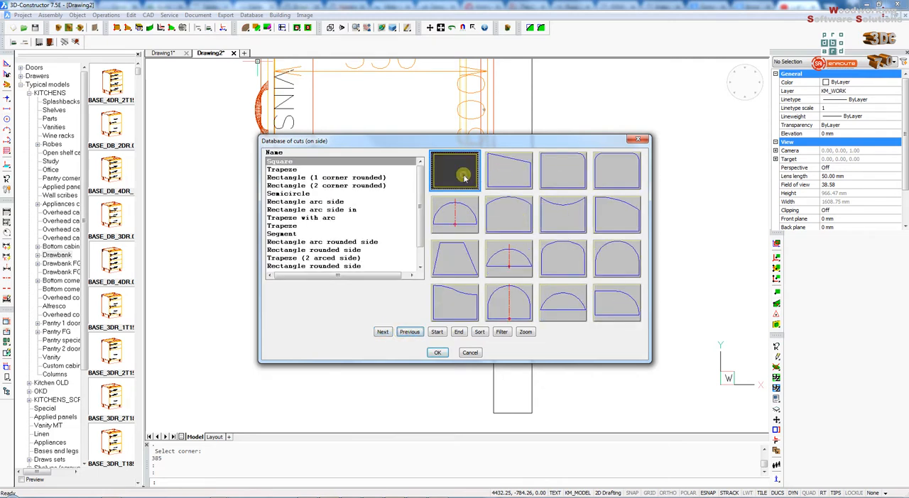
double_click(464, 177)
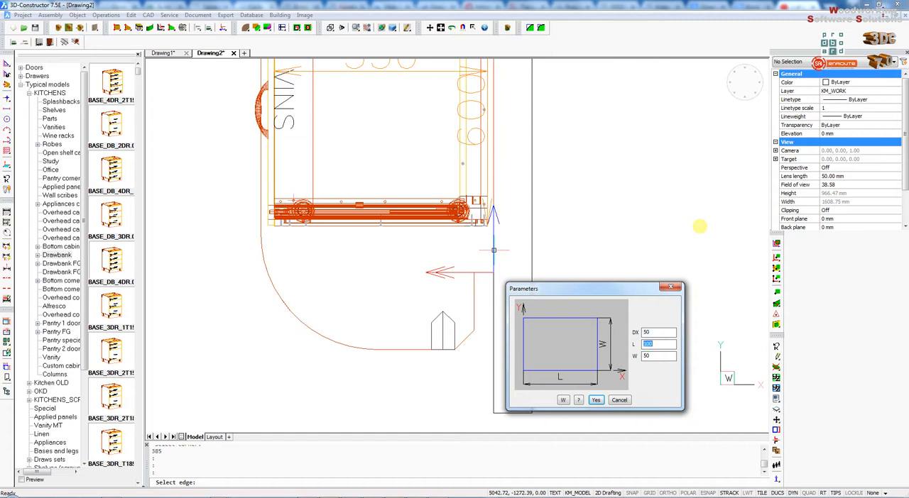
key(Return)
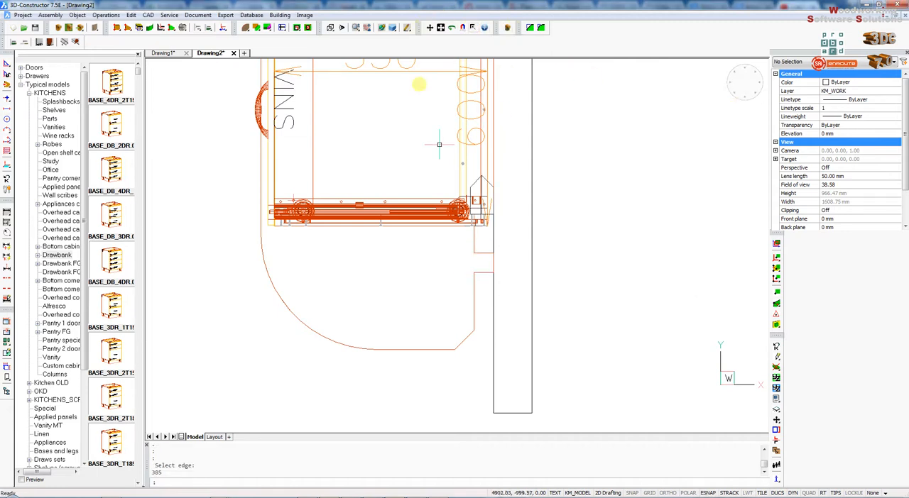
- Examine the bench top's free end with its corner and side cuts in shaded plan and 3D views
drag(394, 32, 389, 68)
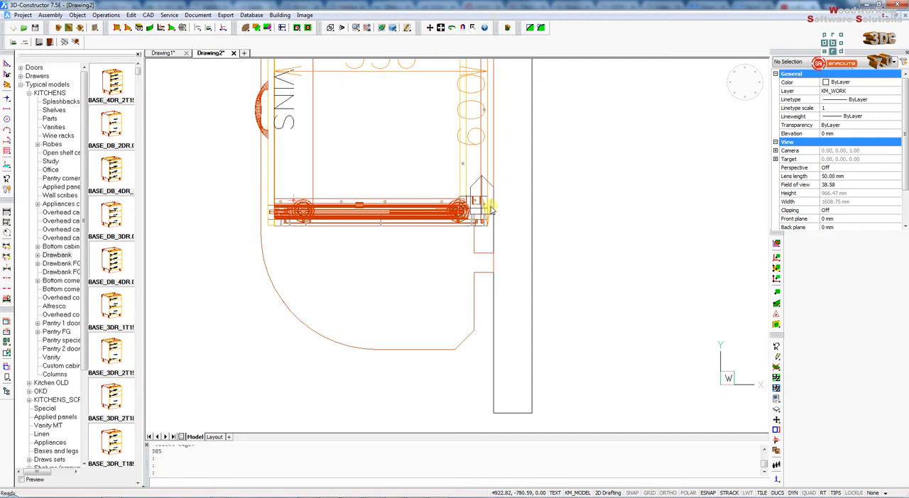
scroll(497, 213, up, 3)
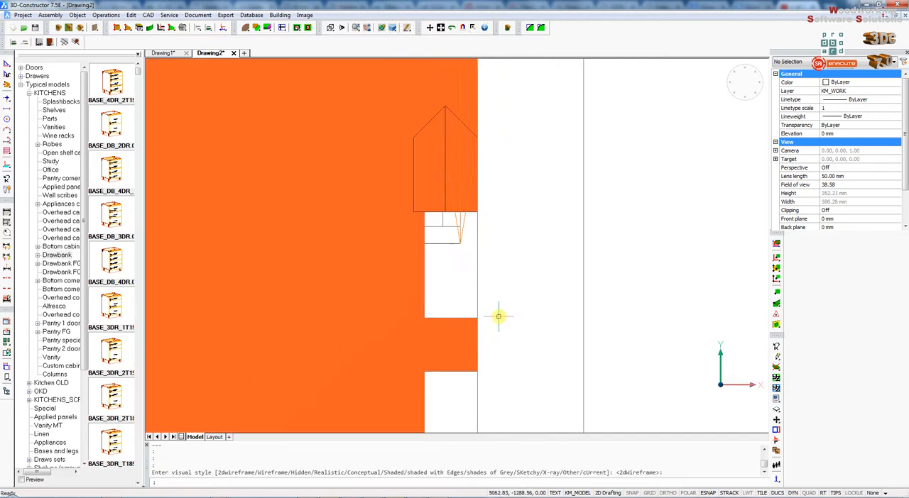
scroll(444, 166, down, 2)
scroll(444, 166, down, 5)
click(392, 29)
drag(342, 227, 450, 135)
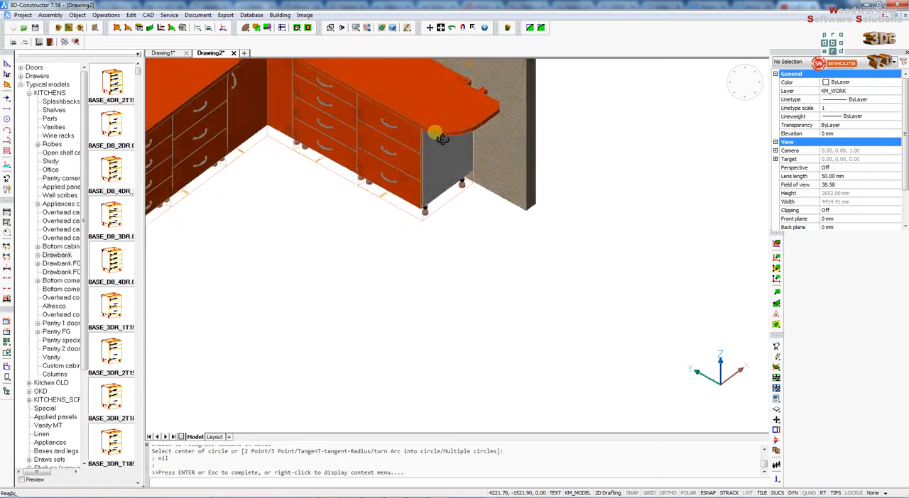
scroll(450, 135, up, 2)
scroll(465, 103, up, 3)
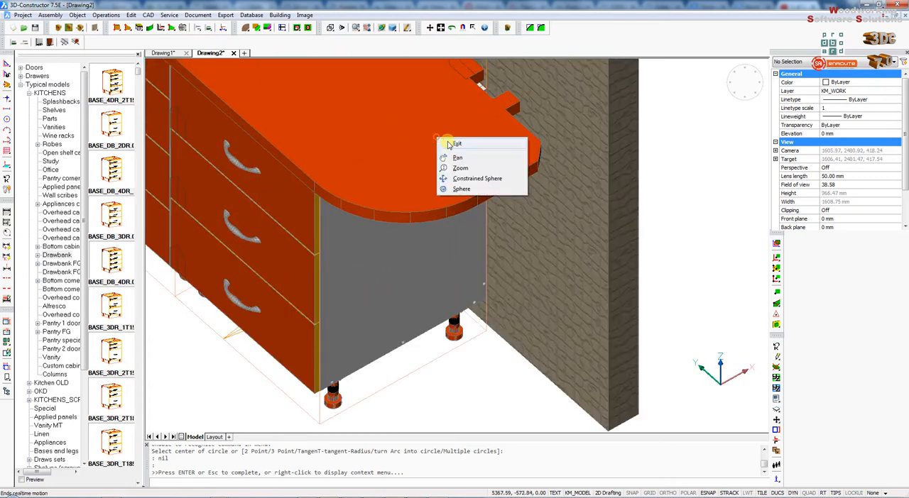
right_click(437, 138)
click(441, 142)
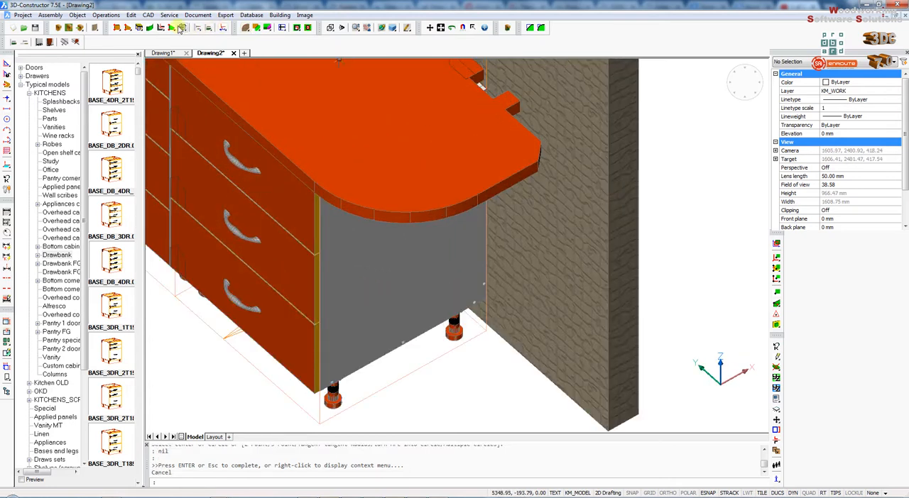
click(245, 27)
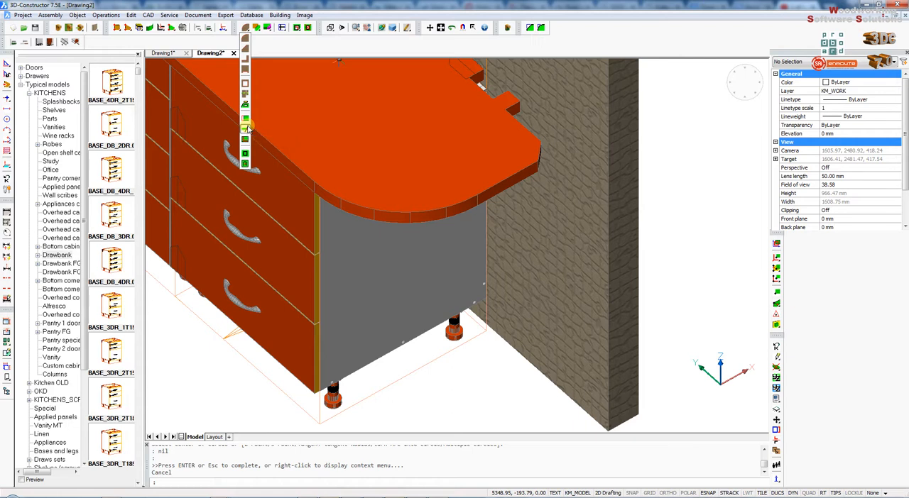
click(246, 128)
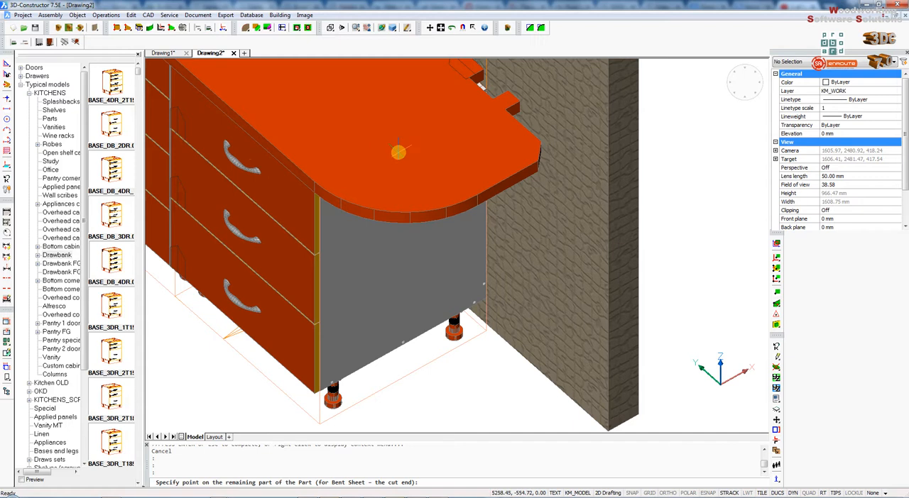
click(483, 191)
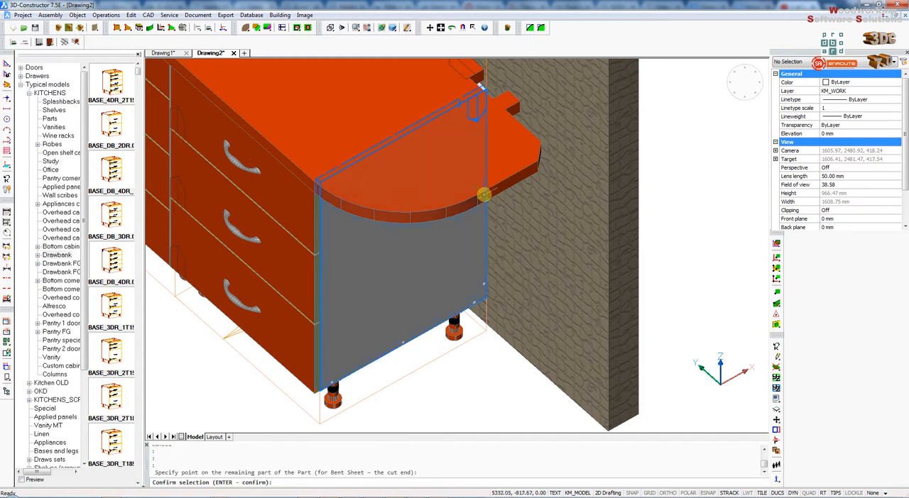
key(Return)
key(Return)
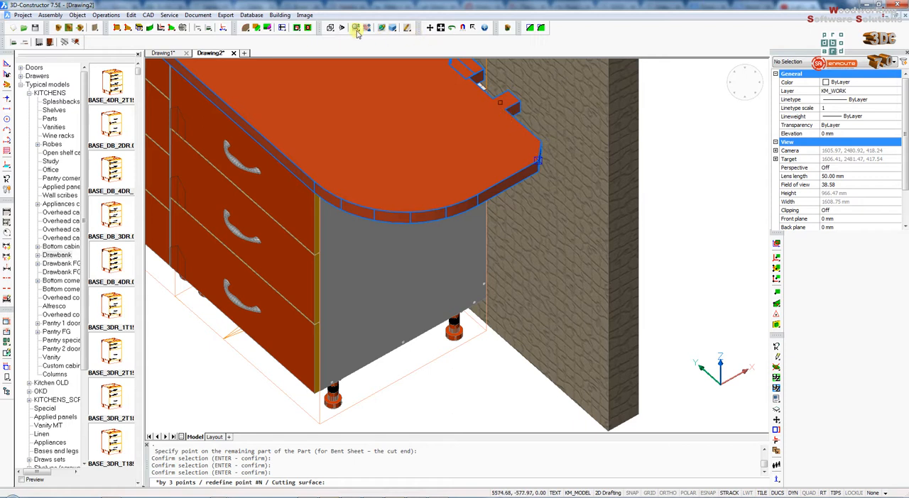
click(472, 83)
click(472, 83)
click(472, 83)
click(471, 83)
click(470, 82)
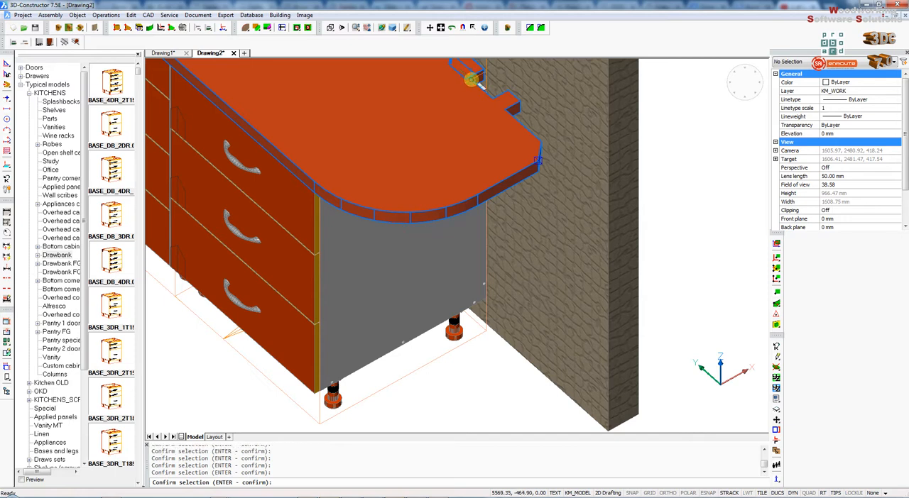
key(Escape)
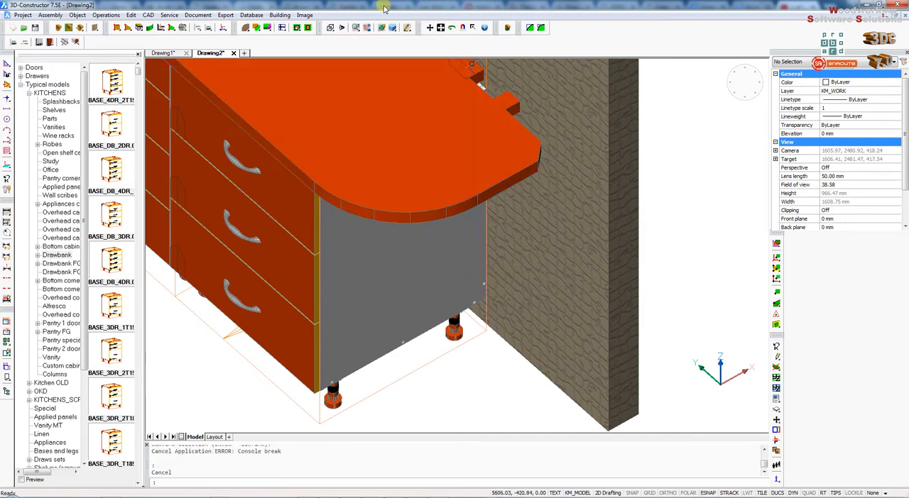
- Define a Cut along a line across the bench top's free end, from the rounded front edge's end to the square notch's inner corner
click(331, 28)
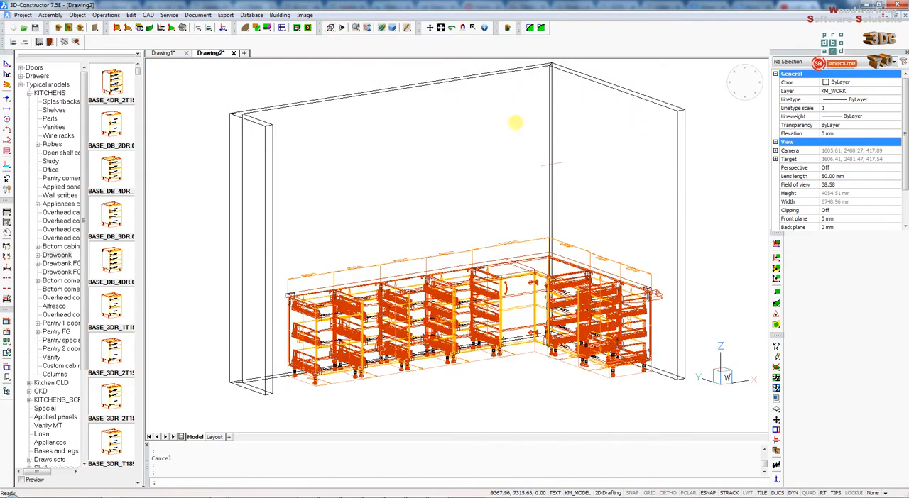
click(382, 28)
scroll(323, 113, down, 3)
drag(415, 136, 400, 197)
scroll(448, 209, up, 6)
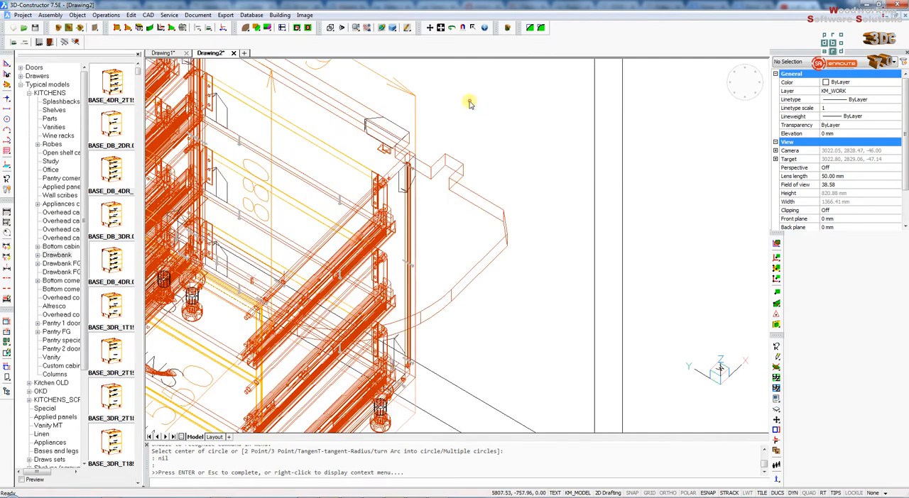
key(Escape)
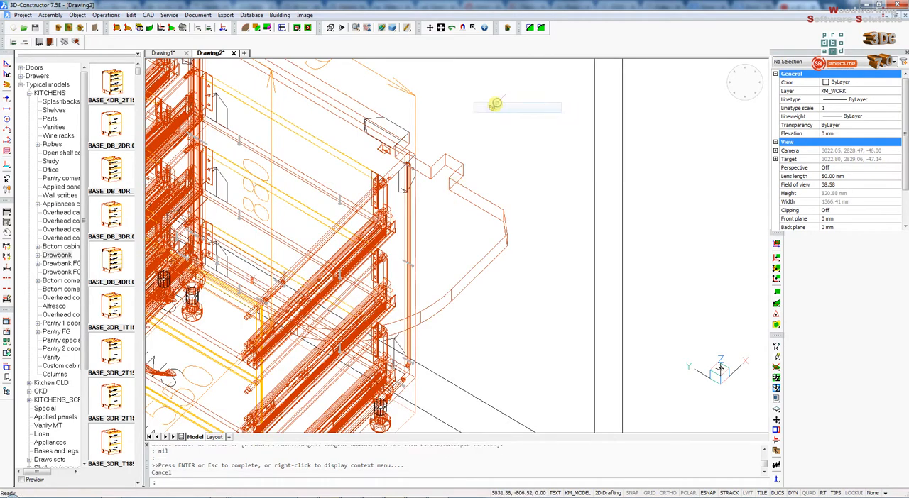
click(245, 28)
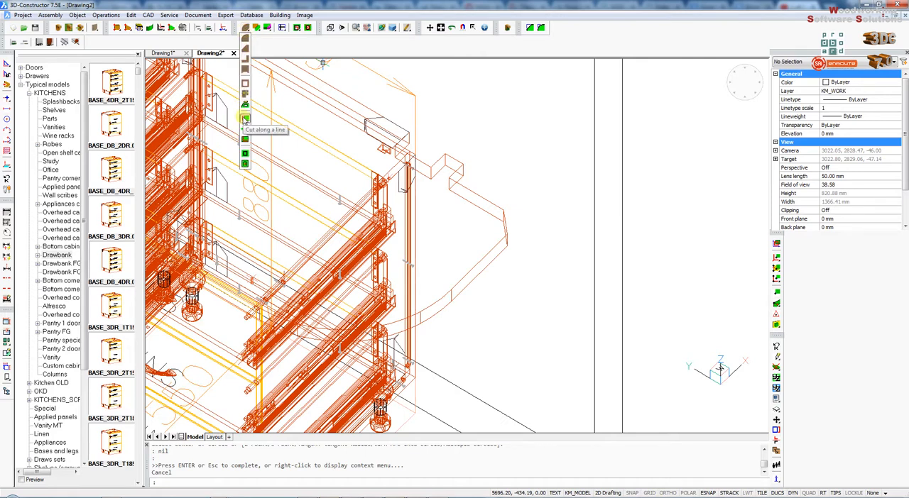
click(245, 119)
click(452, 289)
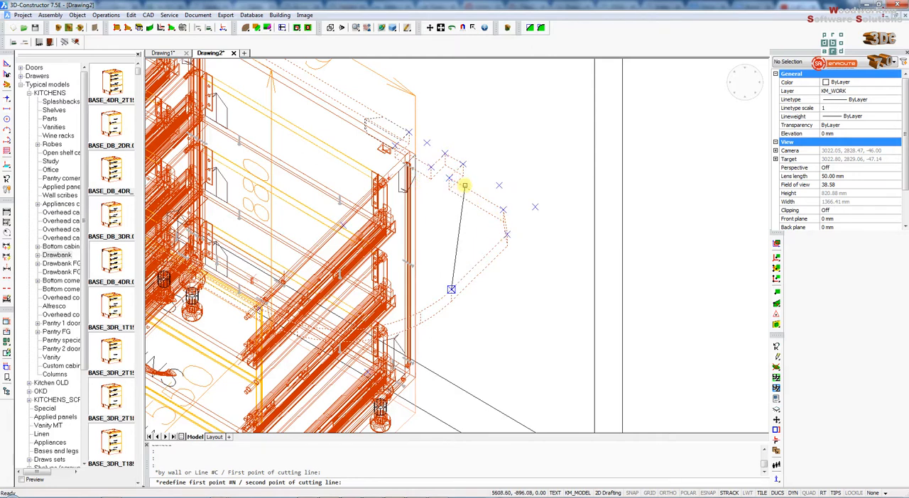
click(465, 185)
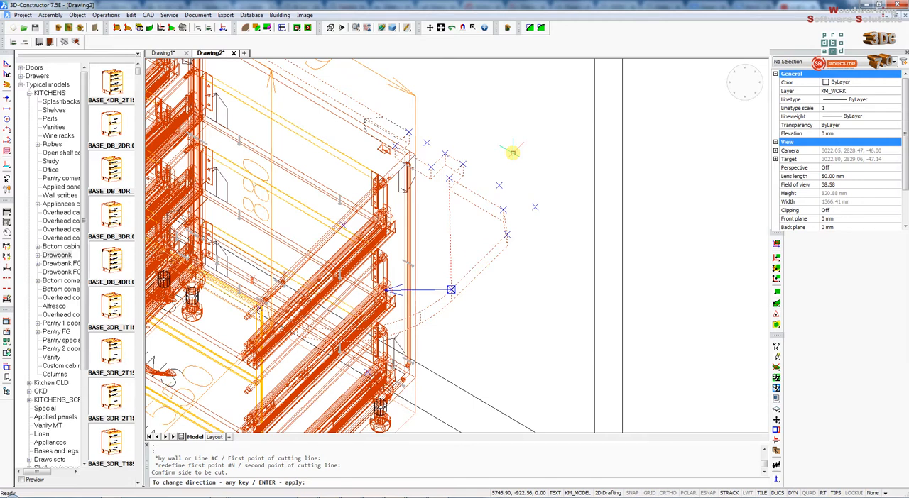
- Set the outer side of the cutting line as the part to remove and apply the cut with an Sm offset of 0
click(485, 264)
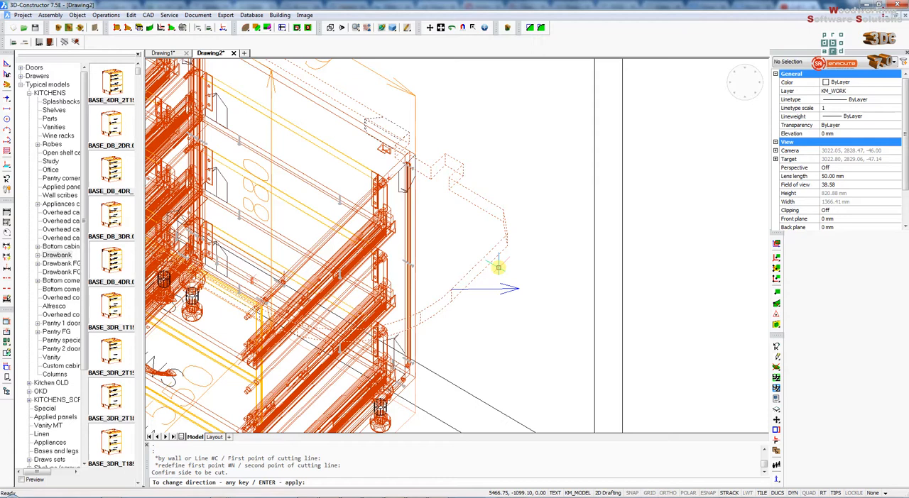
click(511, 264)
click(512, 264)
click(511, 261)
click(513, 261)
click(513, 262)
click(513, 263)
click(514, 262)
click(513, 263)
click(514, 263)
click(513, 263)
click(513, 262)
click(513, 263)
click(513, 262)
click(513, 263)
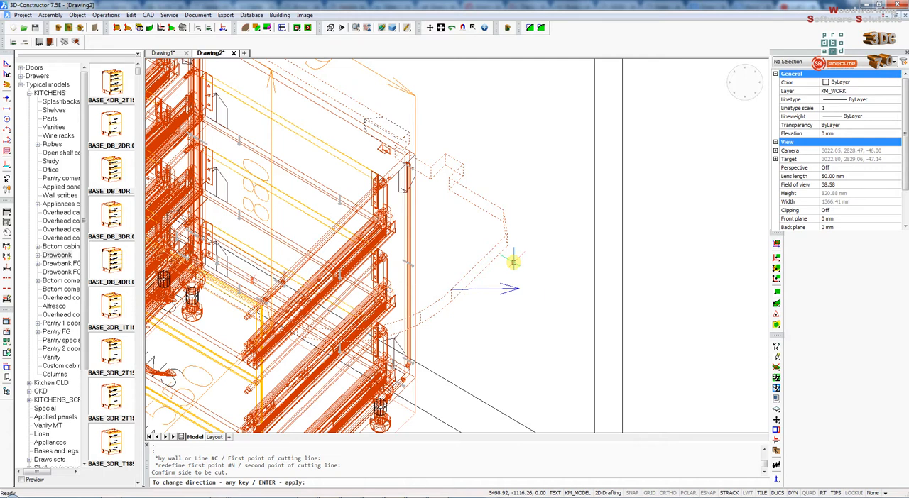
key(Return)
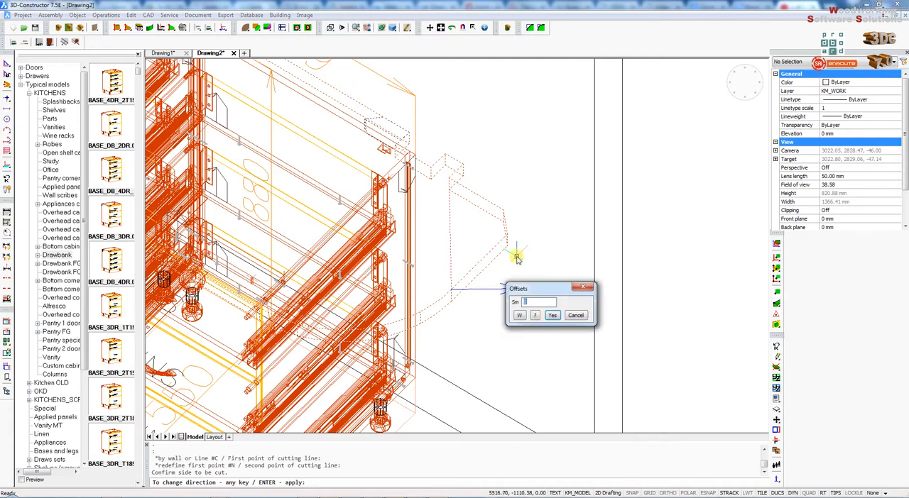
click(535, 315)
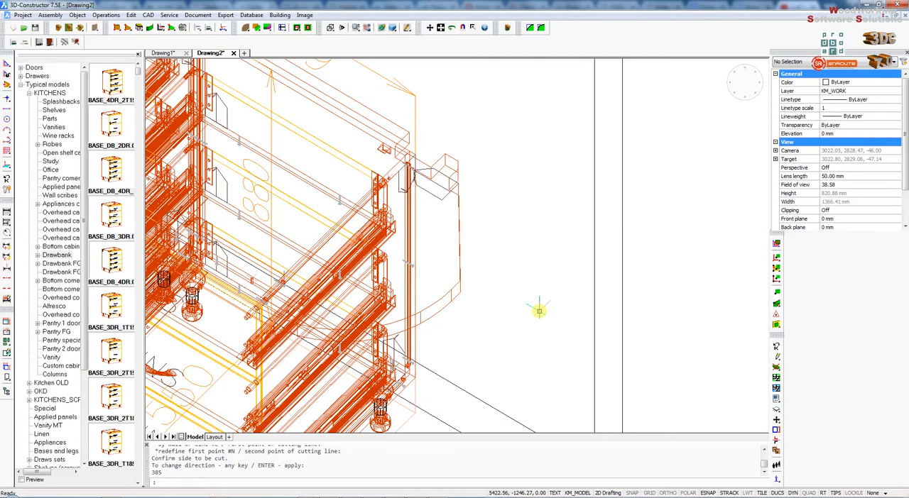
- Offset the end edge of the longer bench top run outward with Sm 300
click(381, 29)
drag(600, 222, 544, 229)
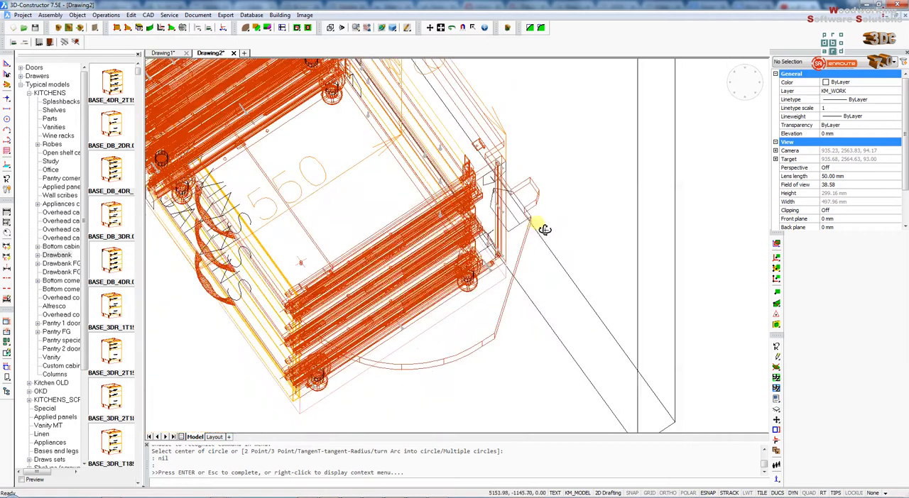
click(274, 107)
drag(245, 29, 252, 90)
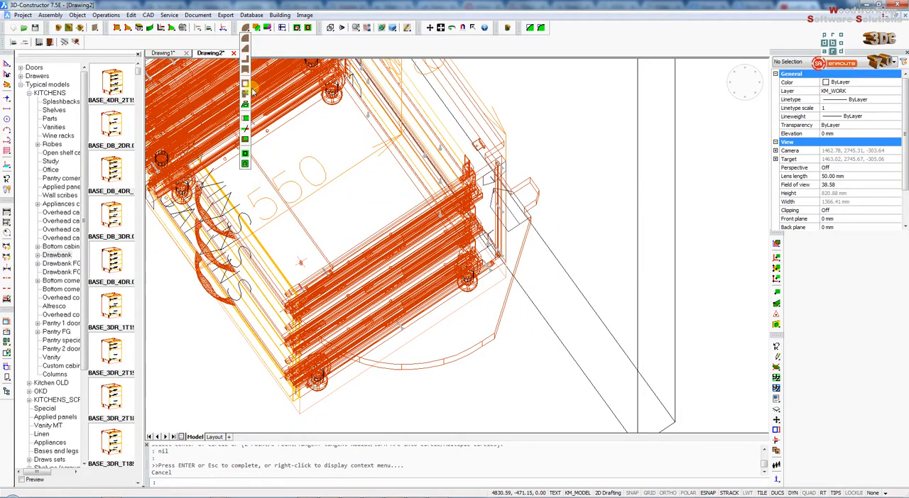
click(246, 143)
scroll(610, 234, down, 5)
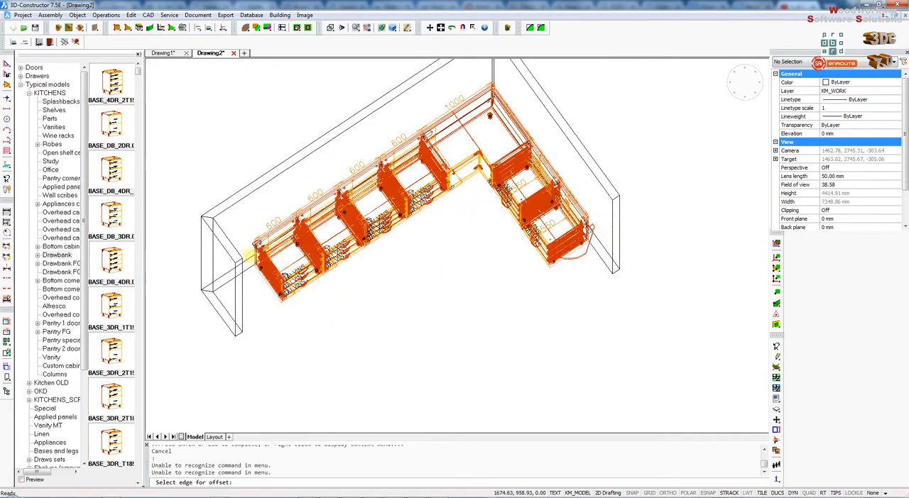
scroll(251, 252, up, 3)
scroll(258, 244, up, 2)
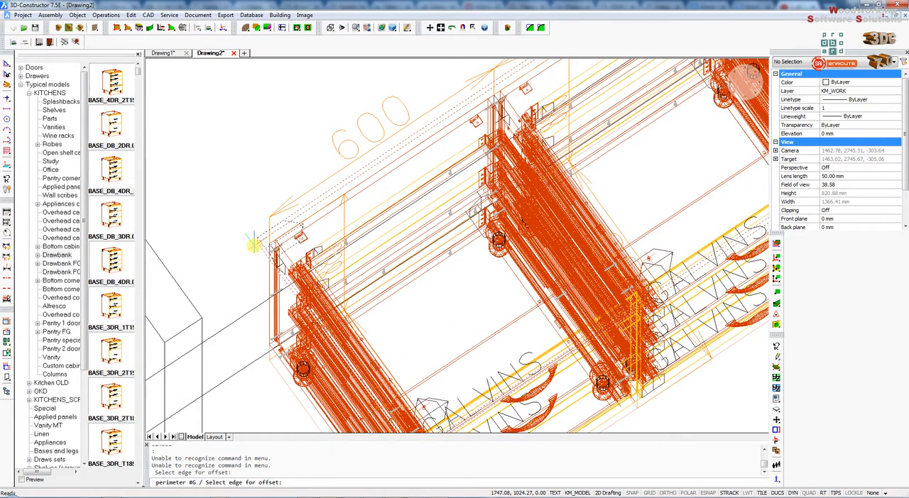
click(254, 245)
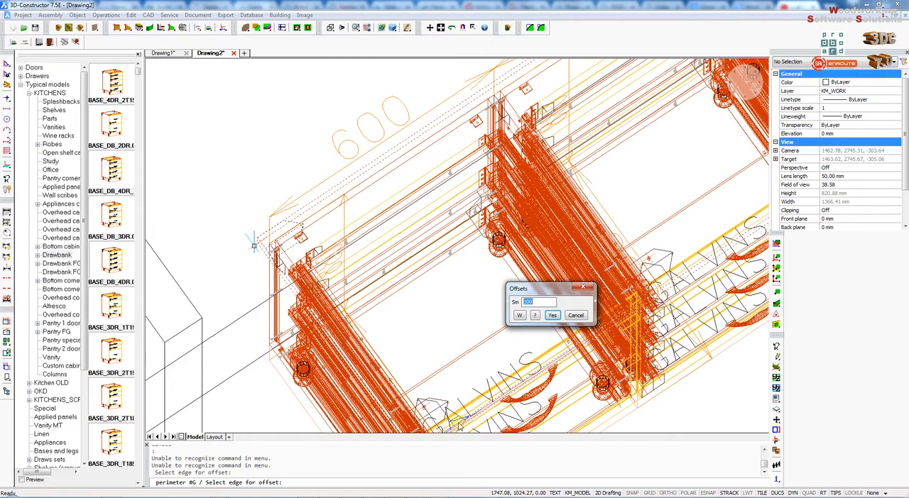
click(551, 316)
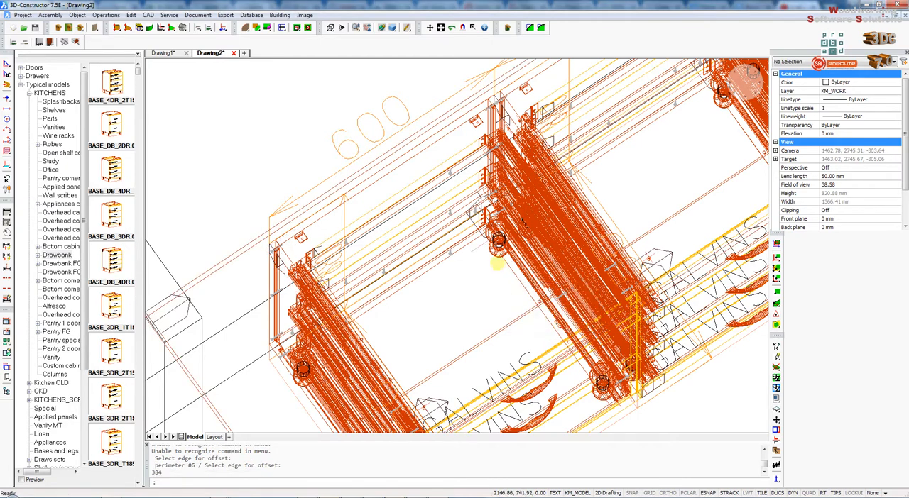
- Add a Rectangle pocket to the extended bench top end from its front corner, with DX 100, DY -300, angle 0, L 100 and W 50
scroll(415, 205, down, 2)
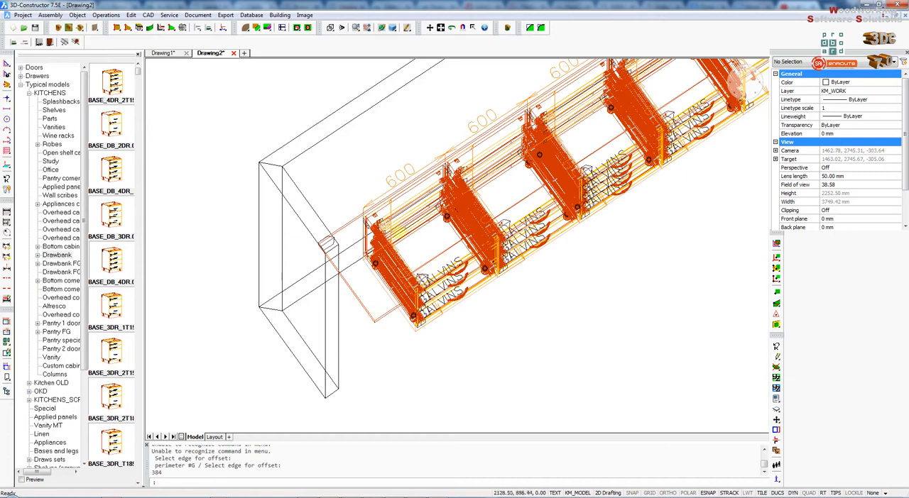
click(246, 28)
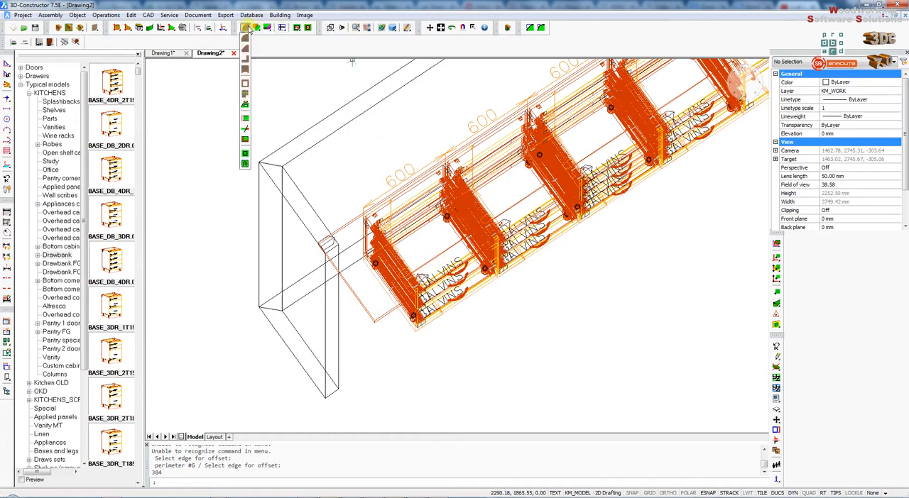
click(246, 160)
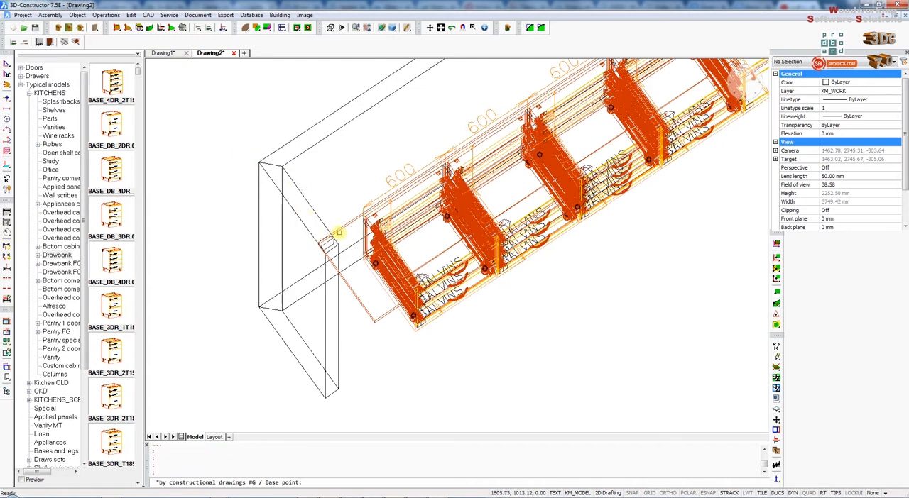
click(374, 320)
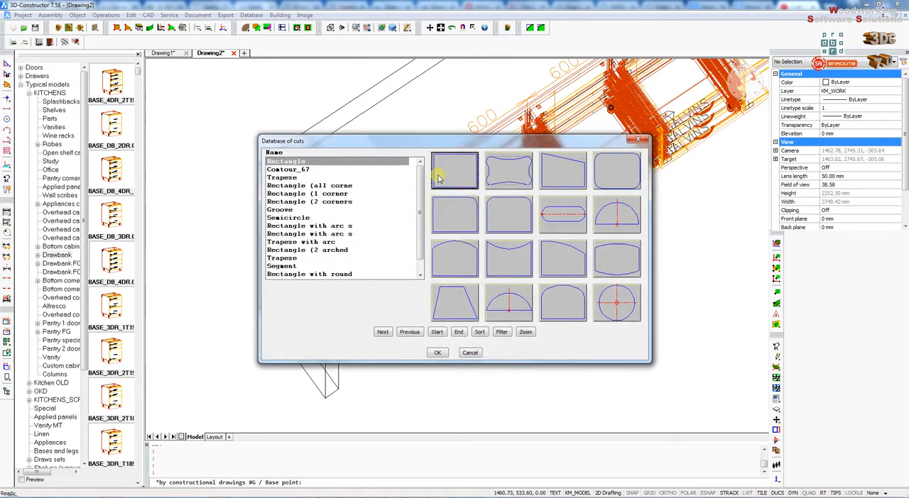
double_click(437, 175)
click(330, 241)
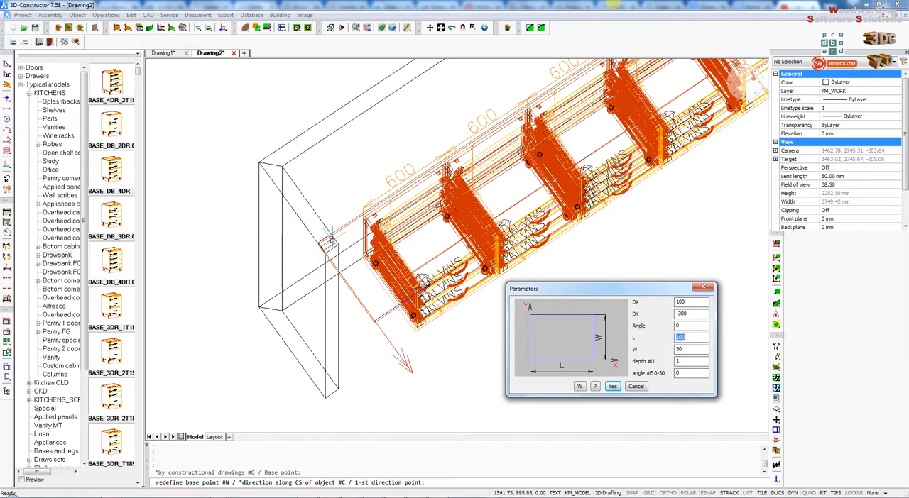
click(682, 361)
key(Return)
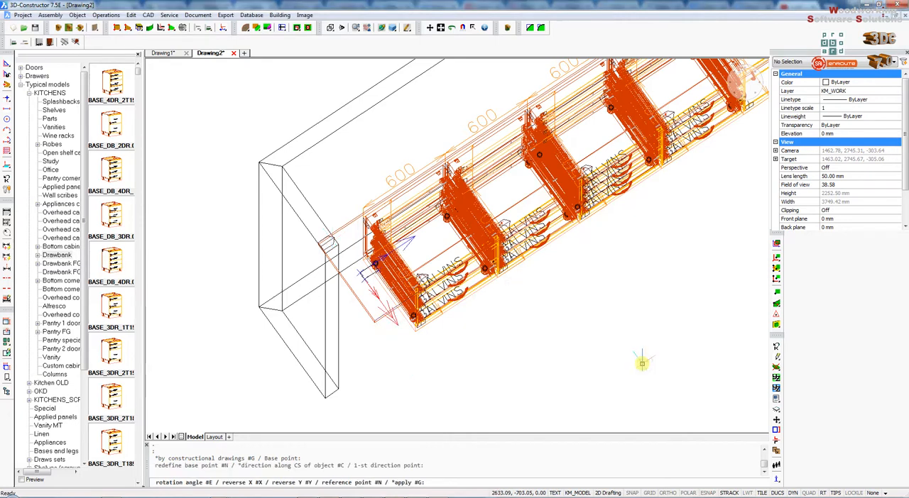
key(Return)
- Show a close-up of the rectangular pocket in the extended bench top end with shaded display
scroll(346, 270, up, 5)
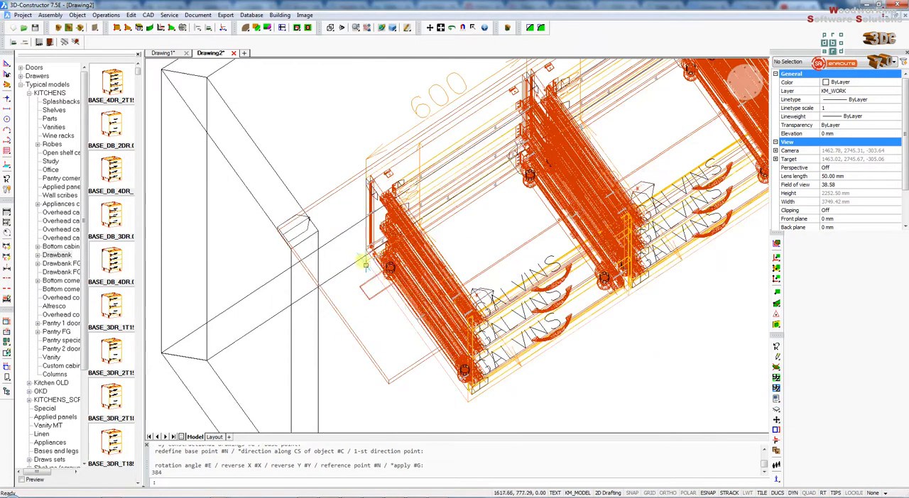
click(394, 30)
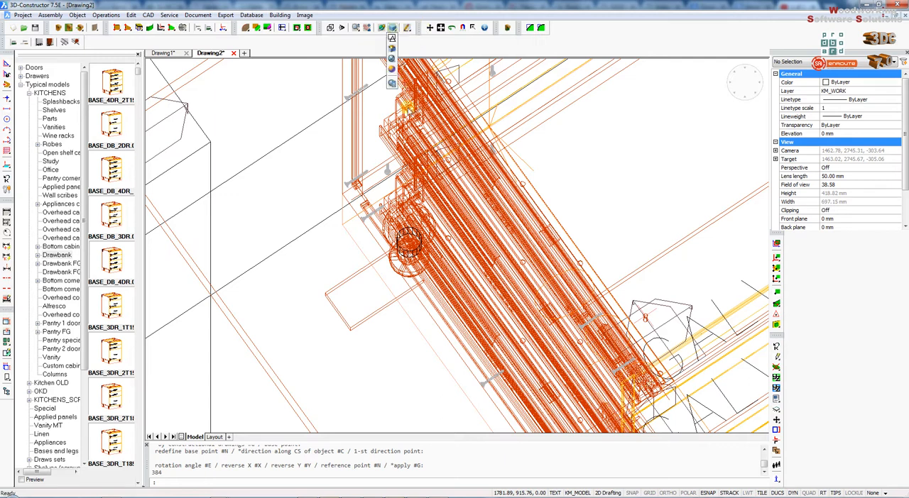
click(391, 70)
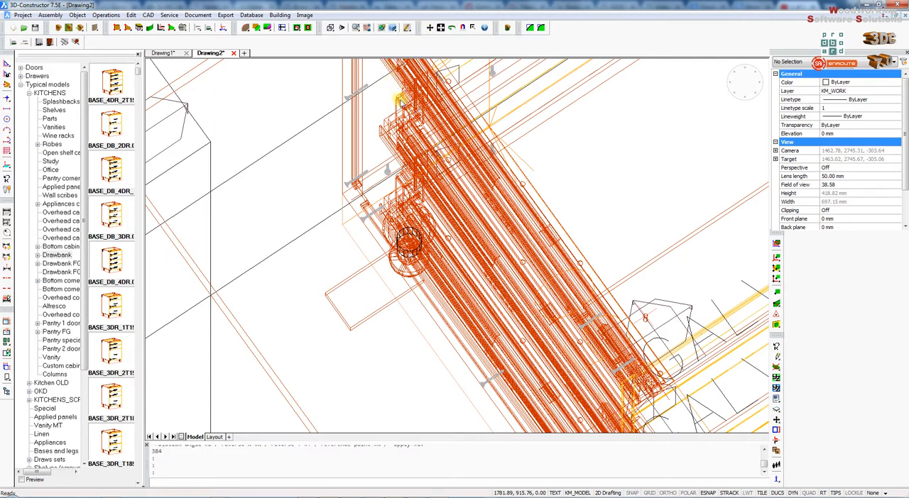